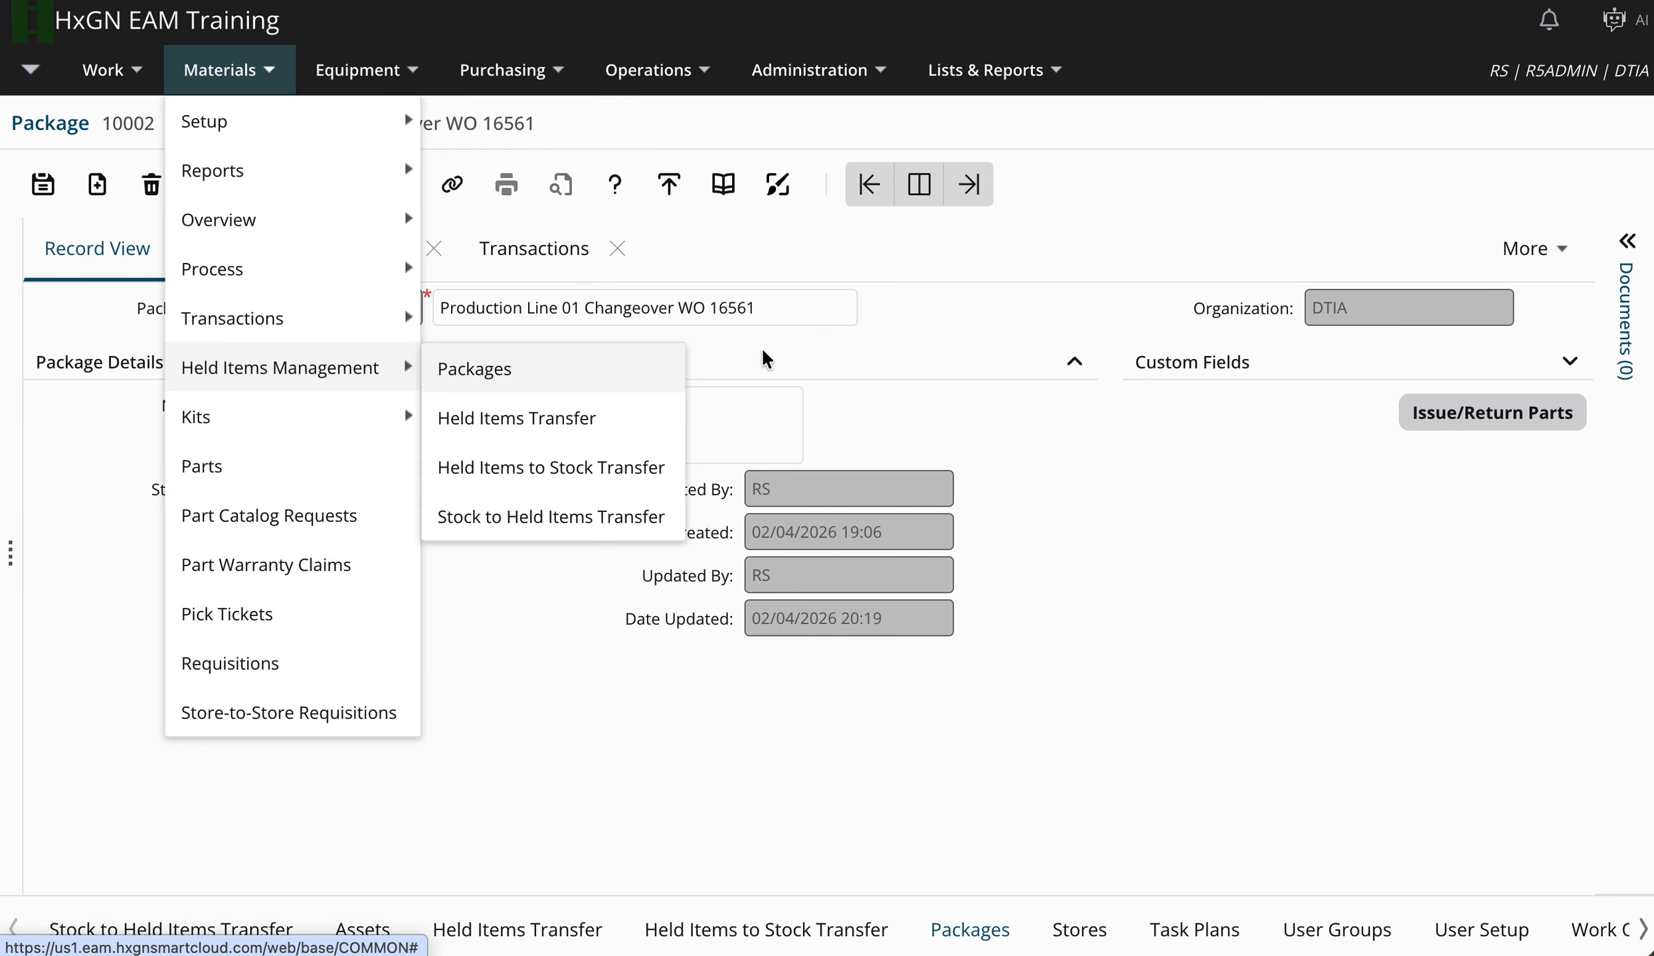
# Filter Select Parts by work order 16561 and add all four of its parts to package 10002.
pyautogui.click(938, 330)
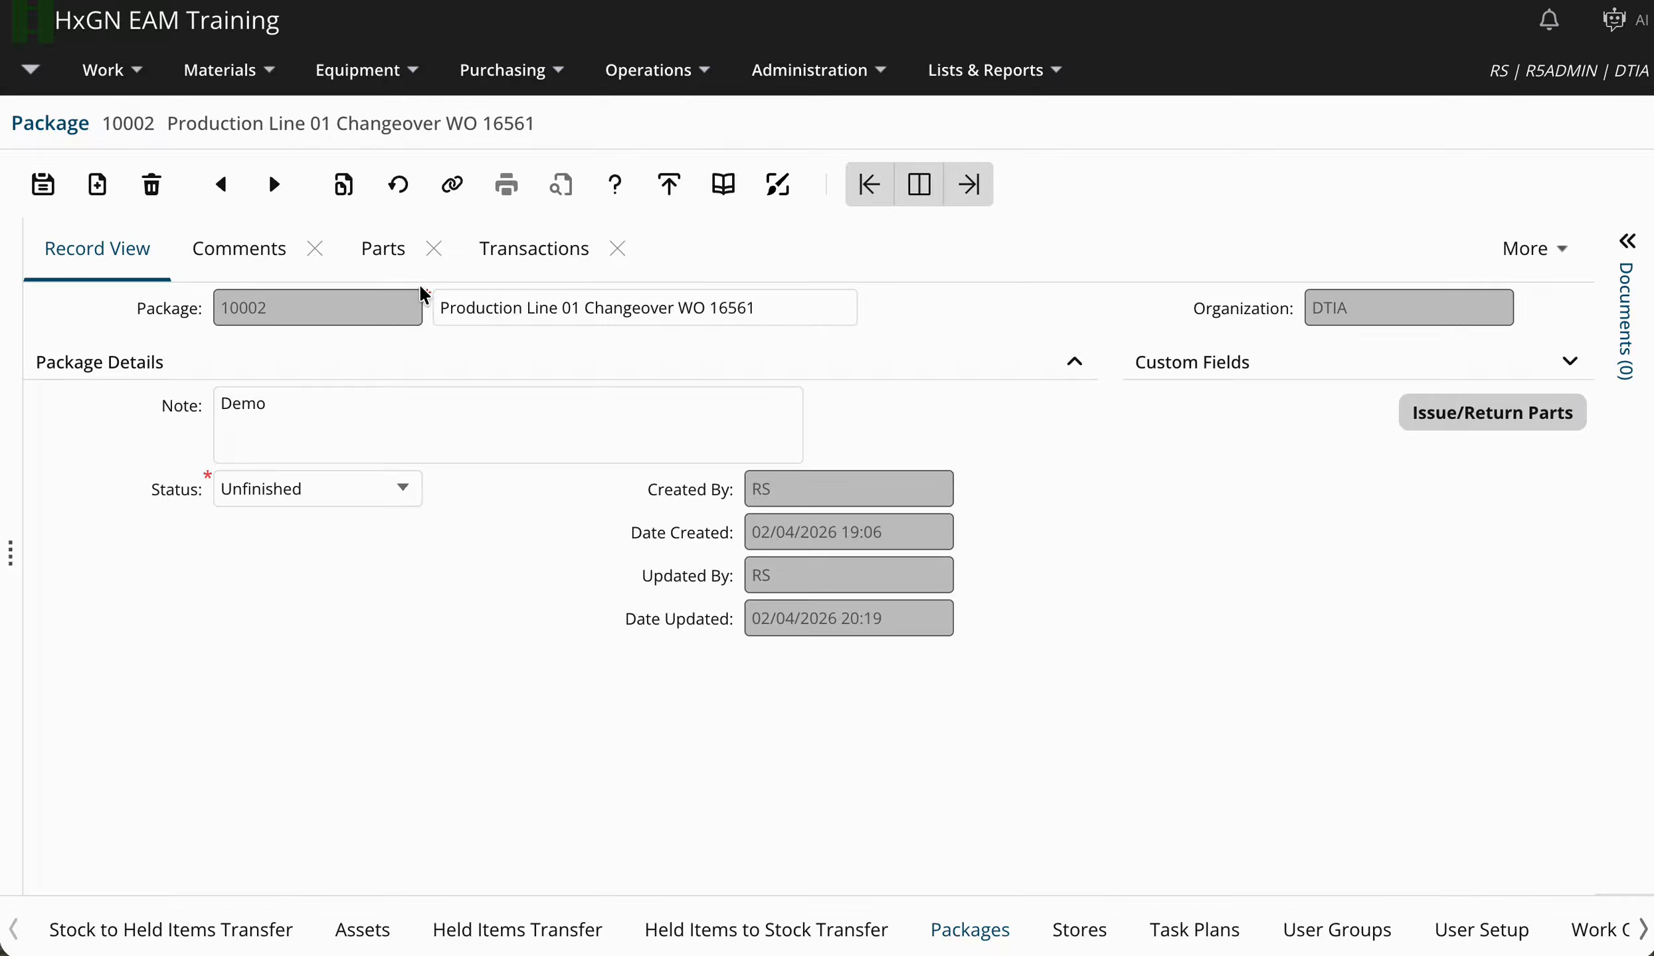
pyautogui.click(392, 247)
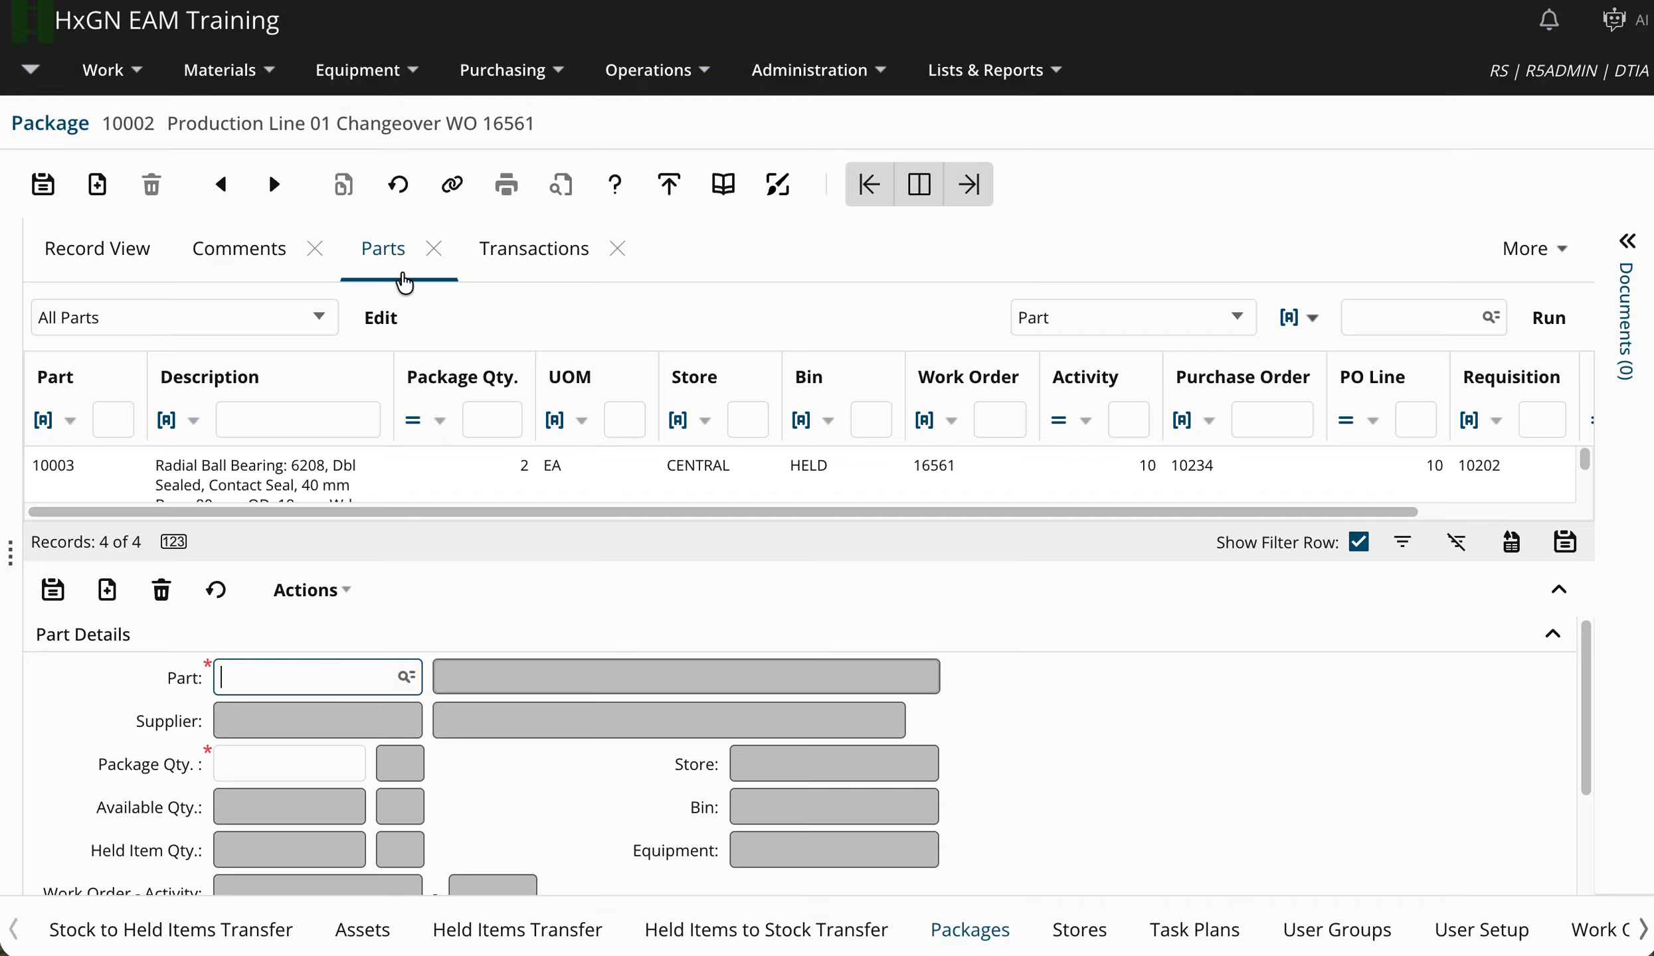
pyautogui.click(351, 599)
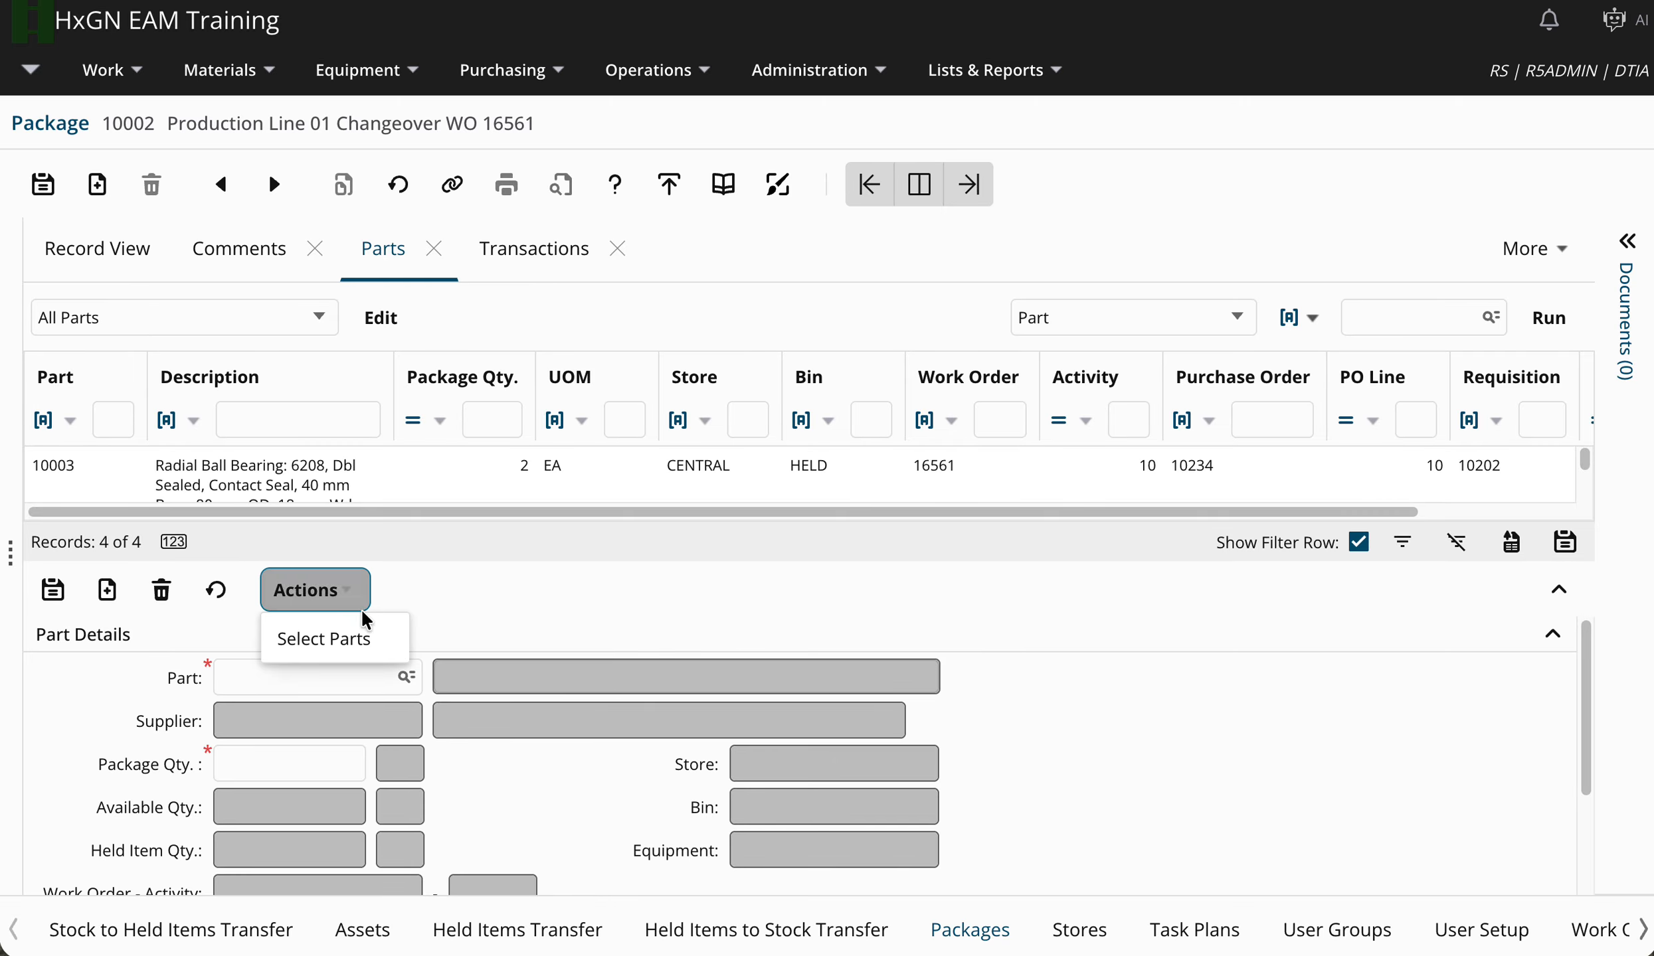
pyautogui.click(375, 643)
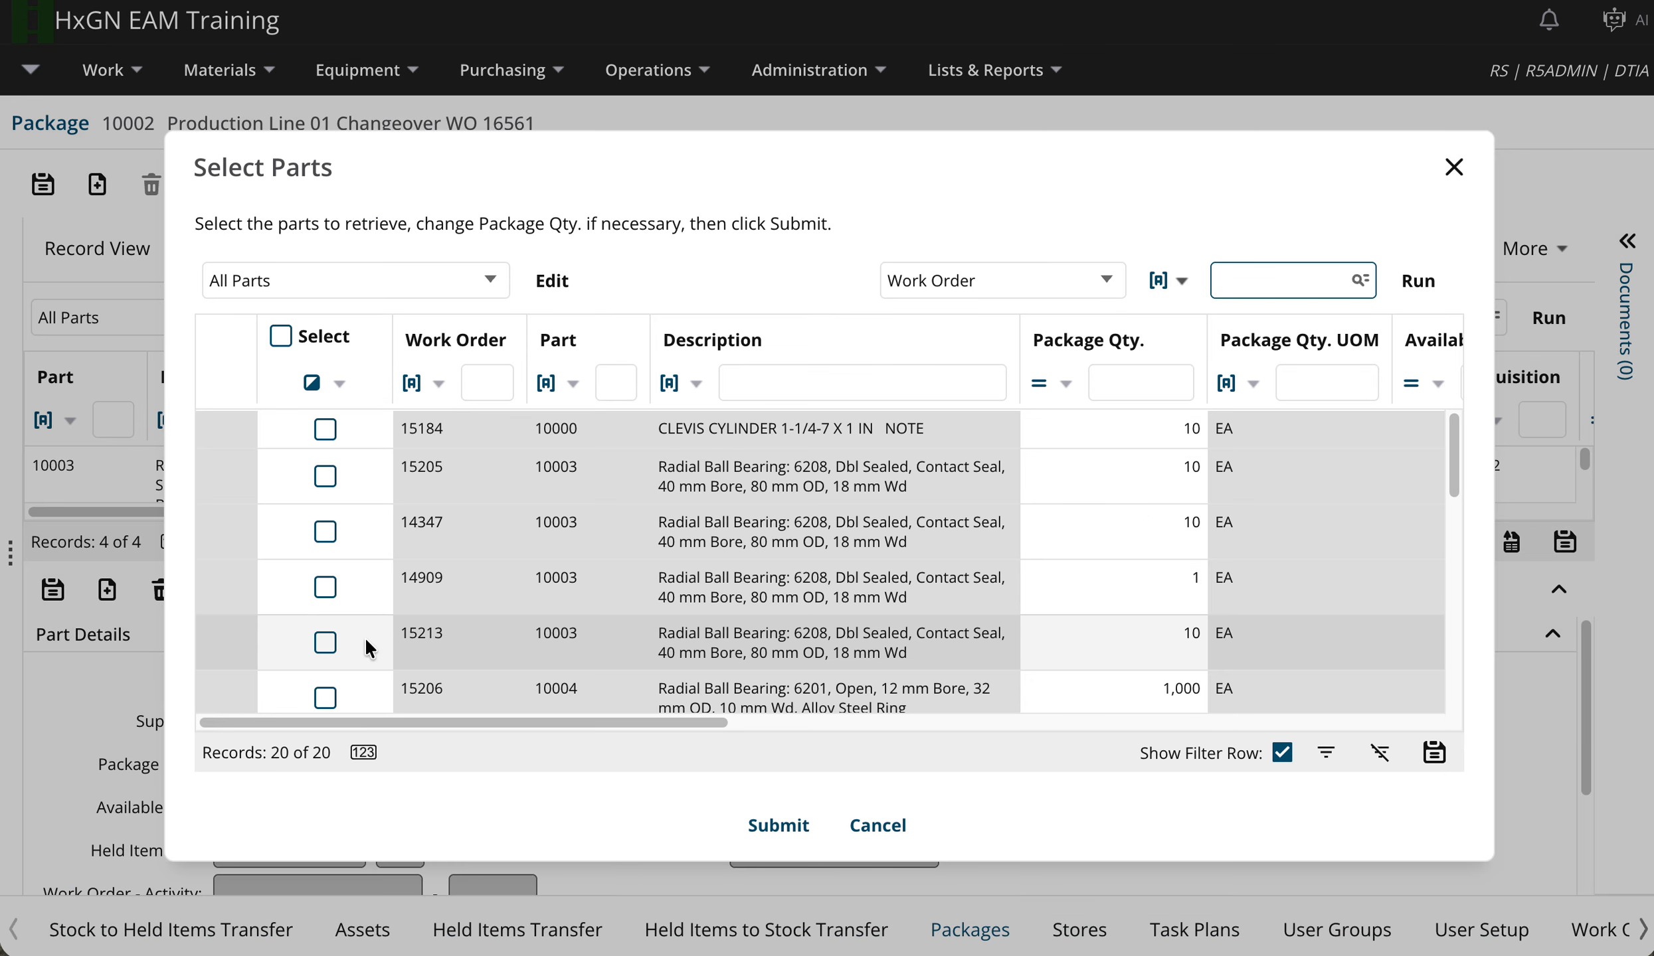
pyautogui.write('16561')
pyautogui.press('Return')
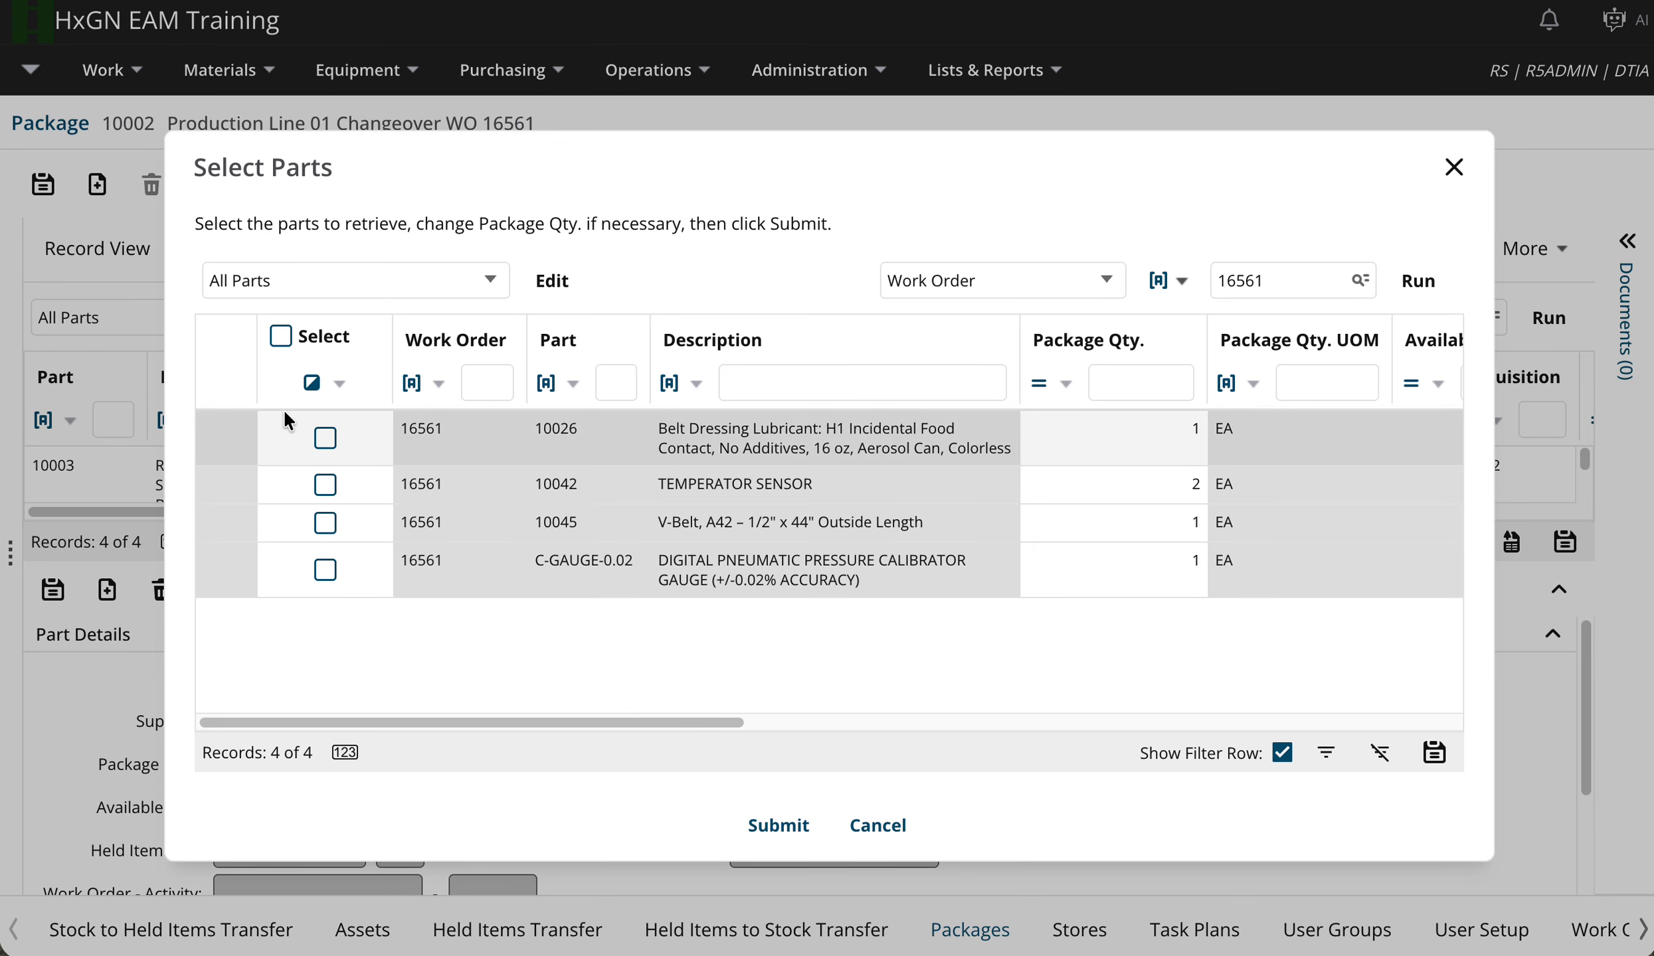
pyautogui.click(281, 335)
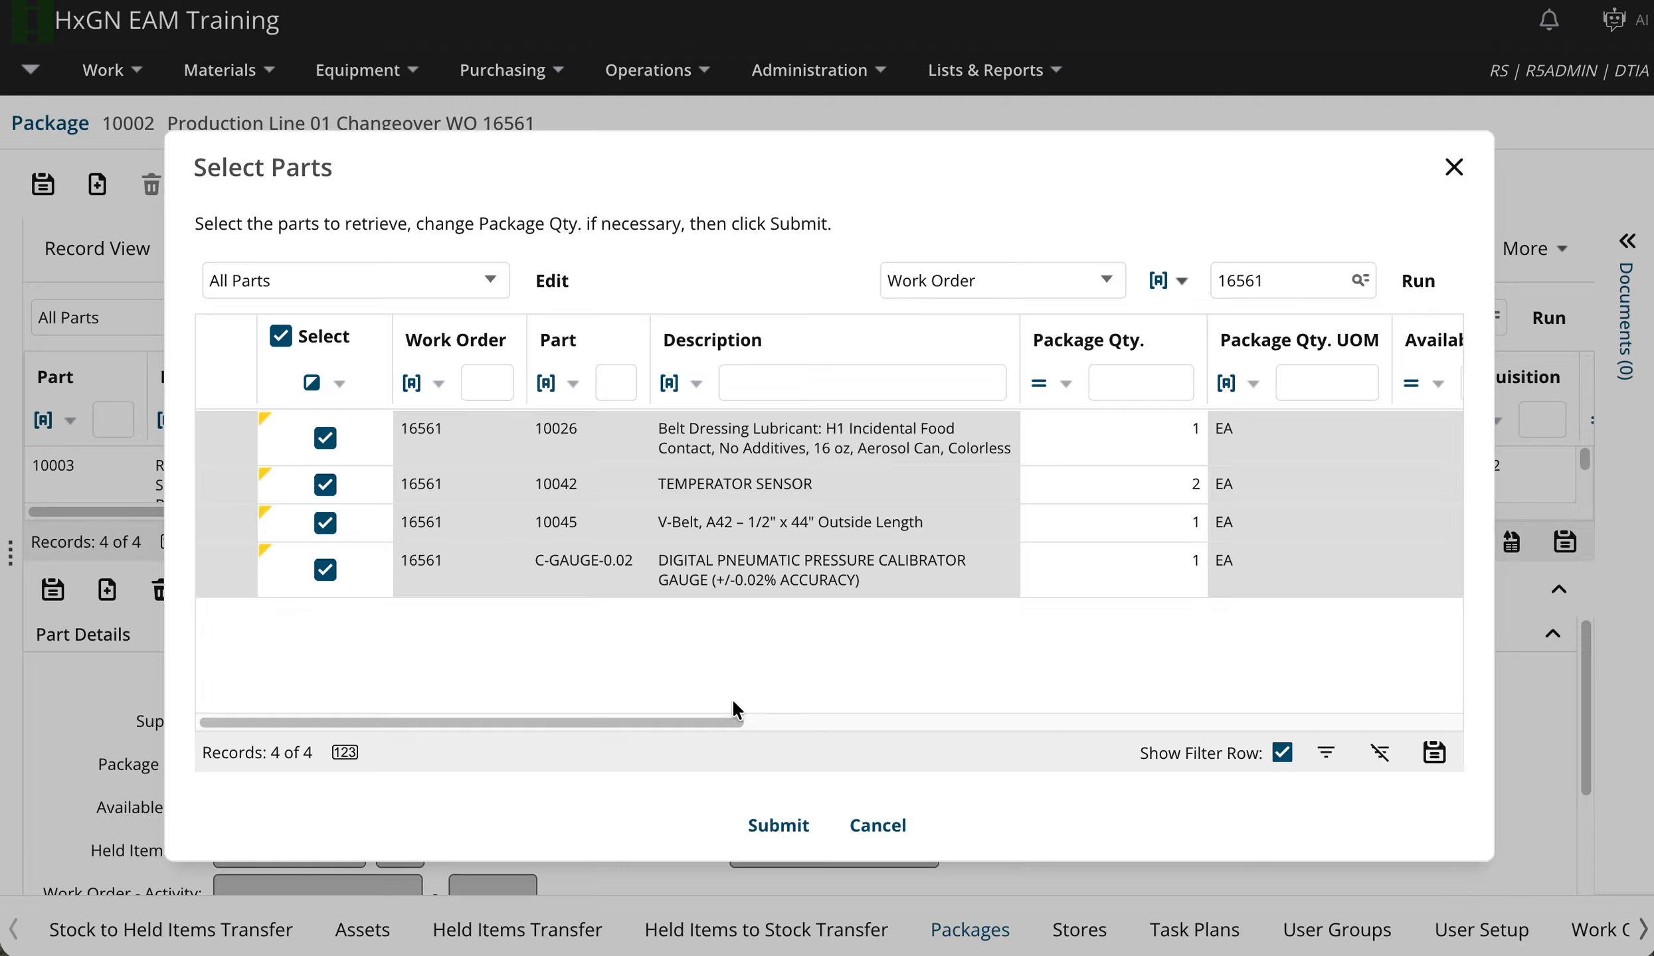
pyautogui.click(771, 833)
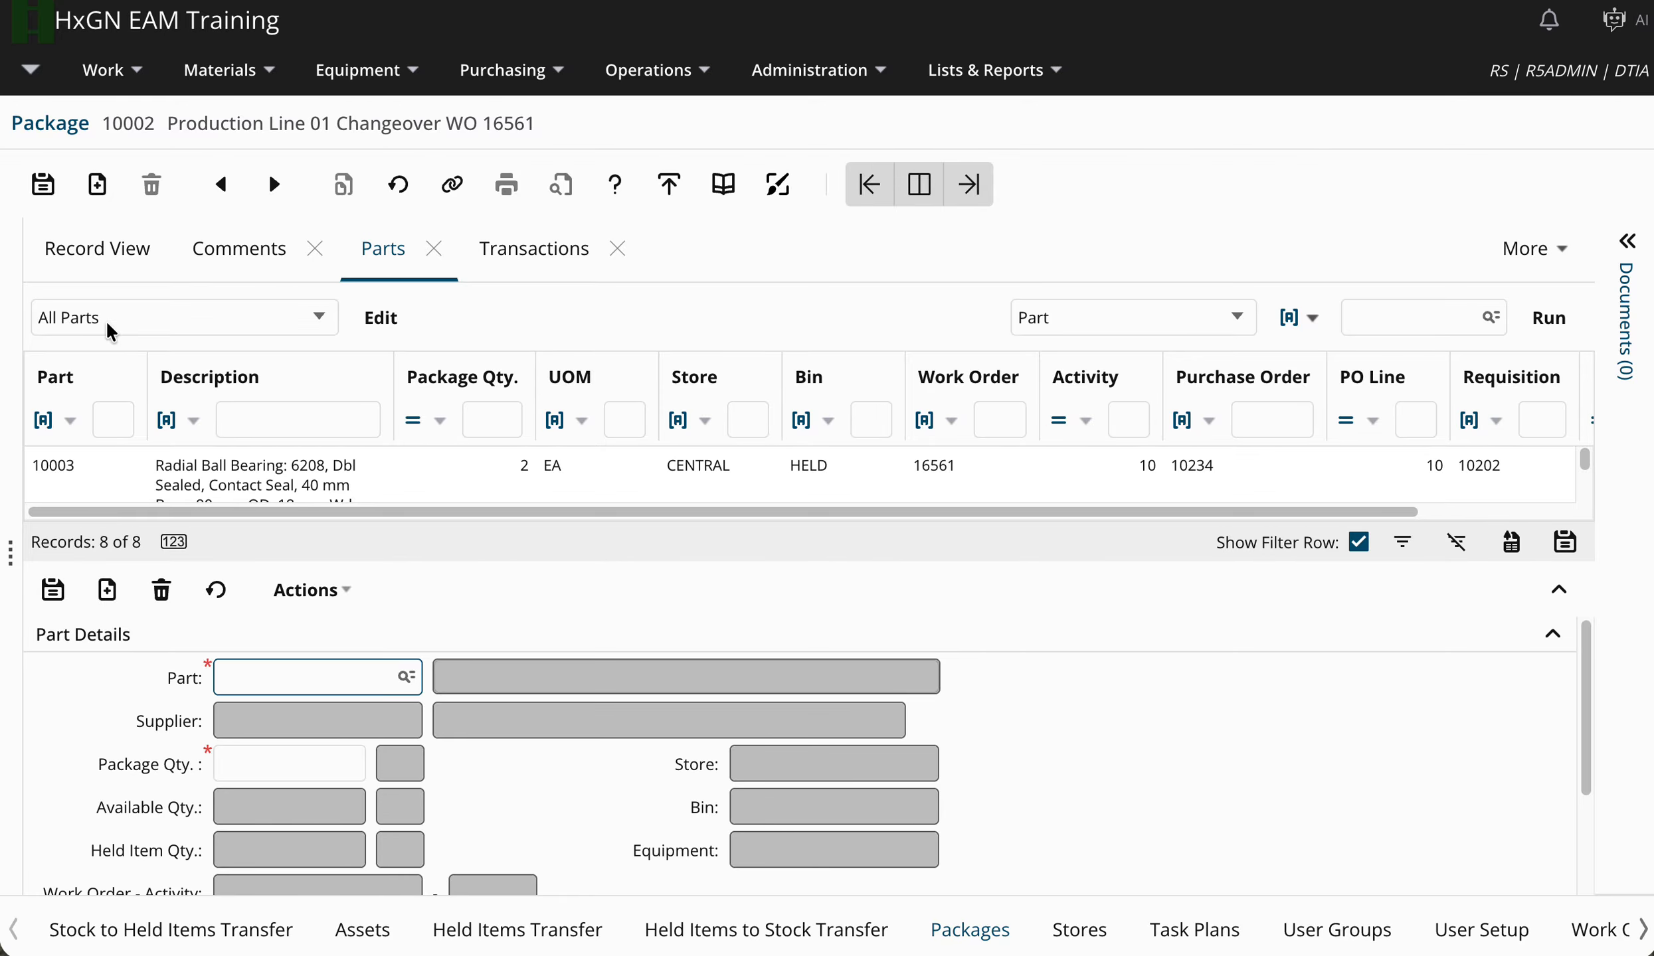
pyautogui.click(87, 252)
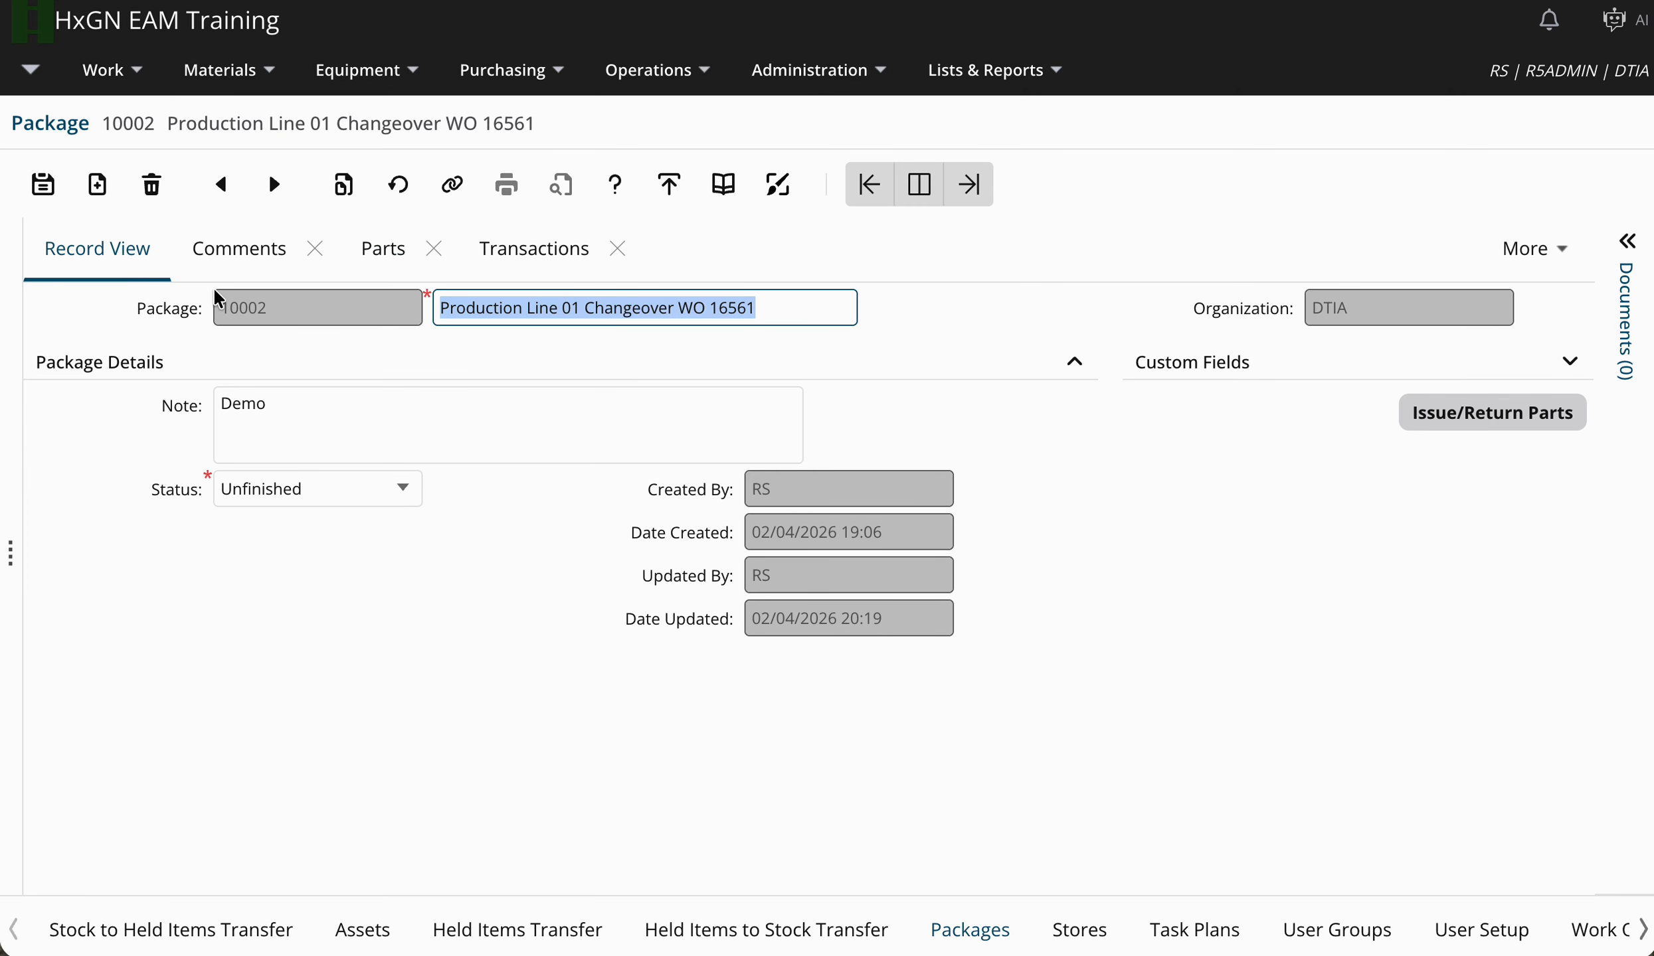
# Change package 10002's status to Approved and save the record.
pyautogui.click(404, 495)
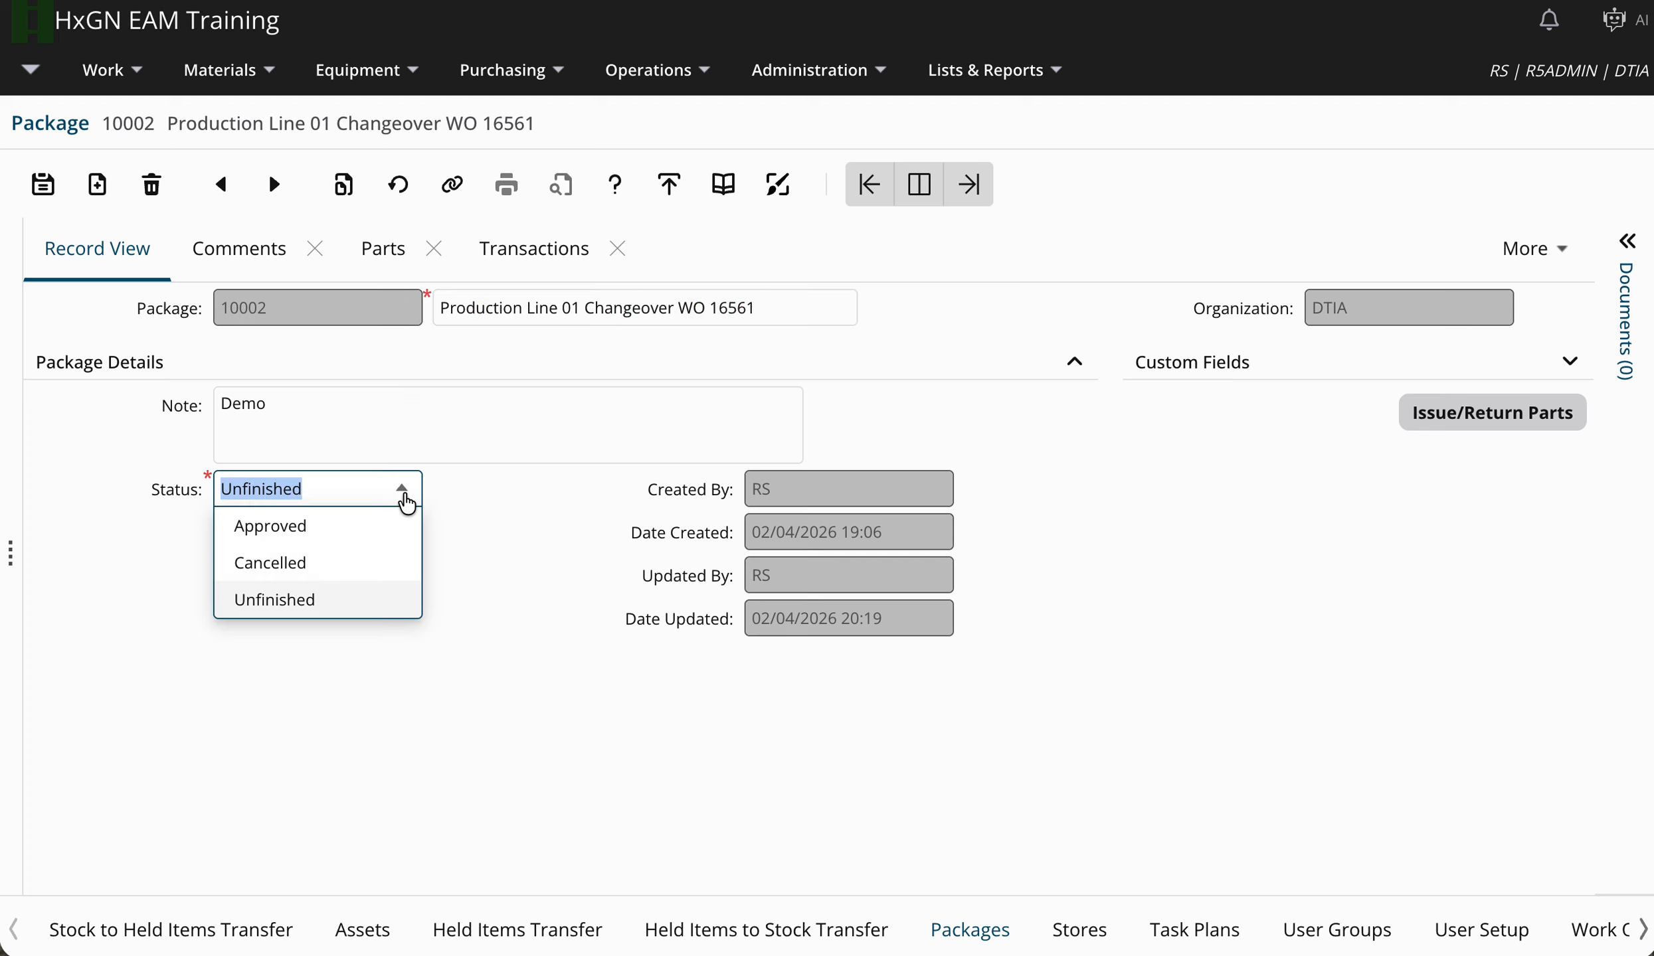
pyautogui.click(381, 529)
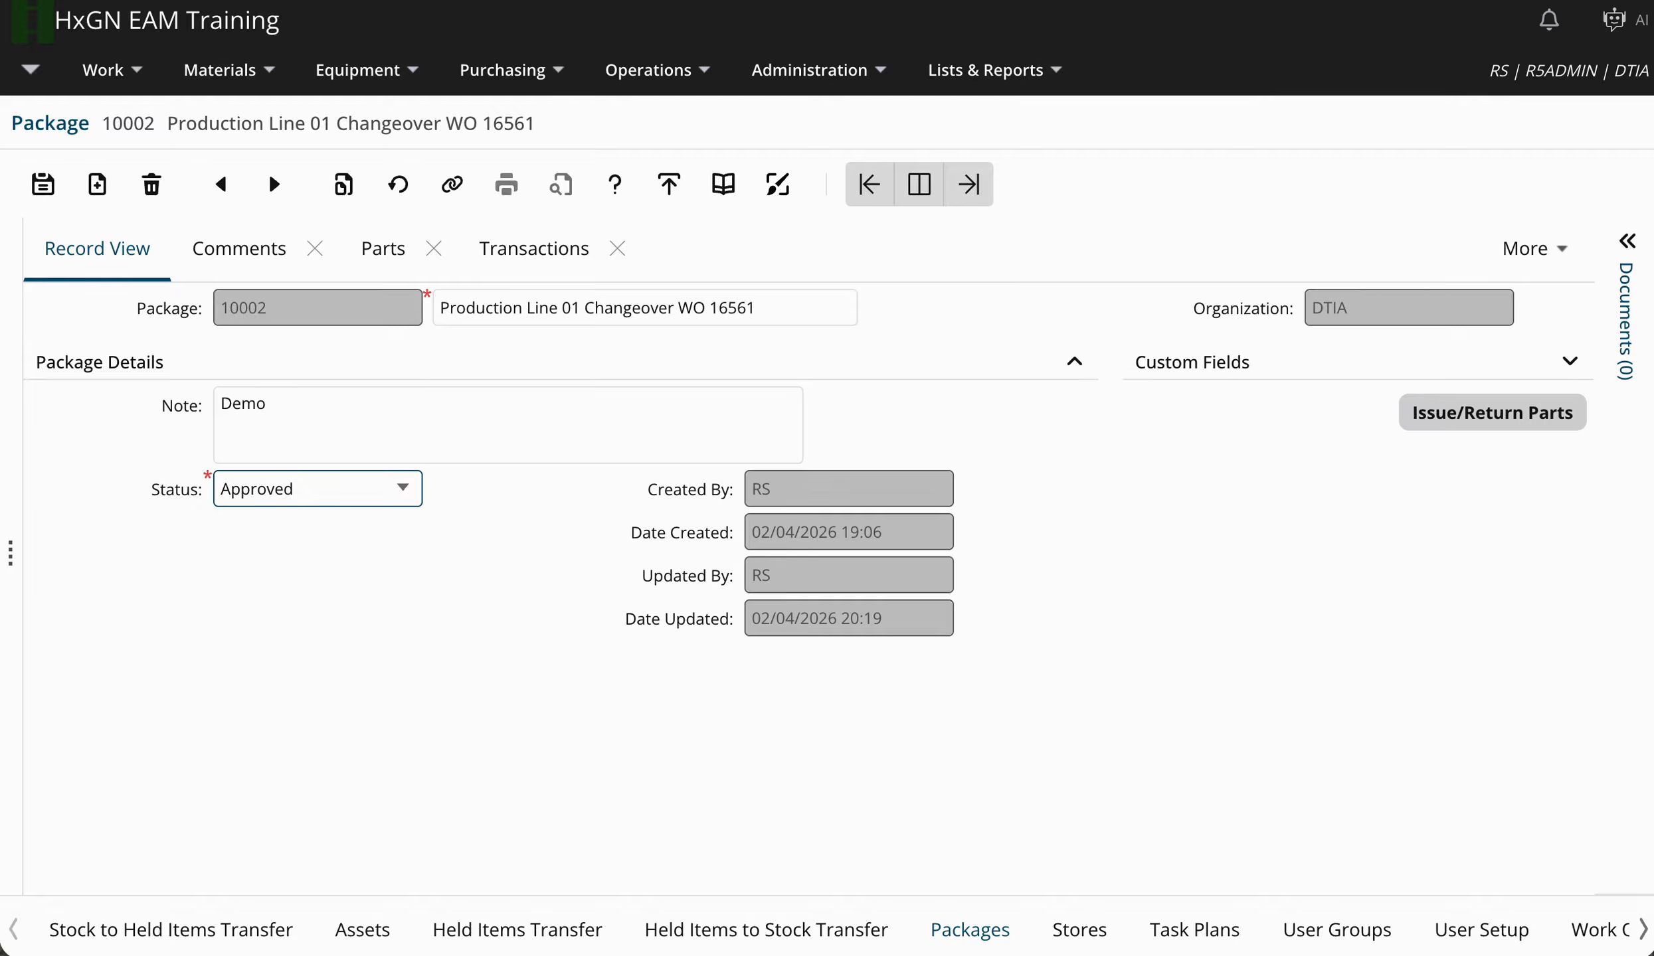
pyautogui.click(1491, 412)
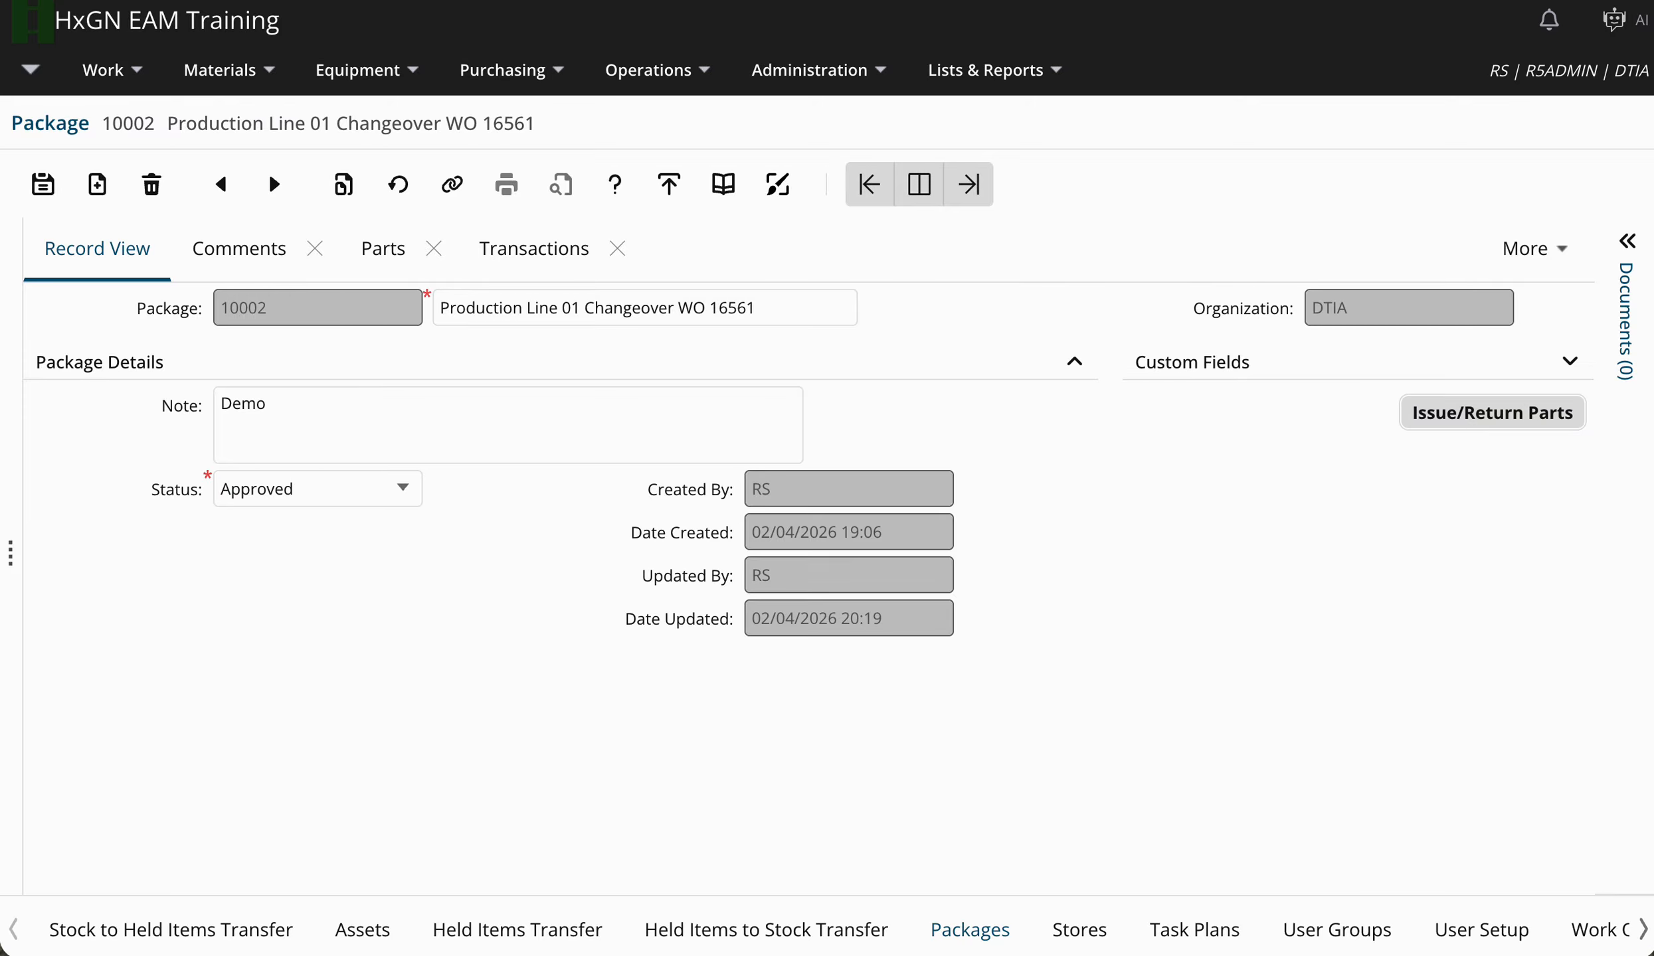
pyautogui.click(43, 184)
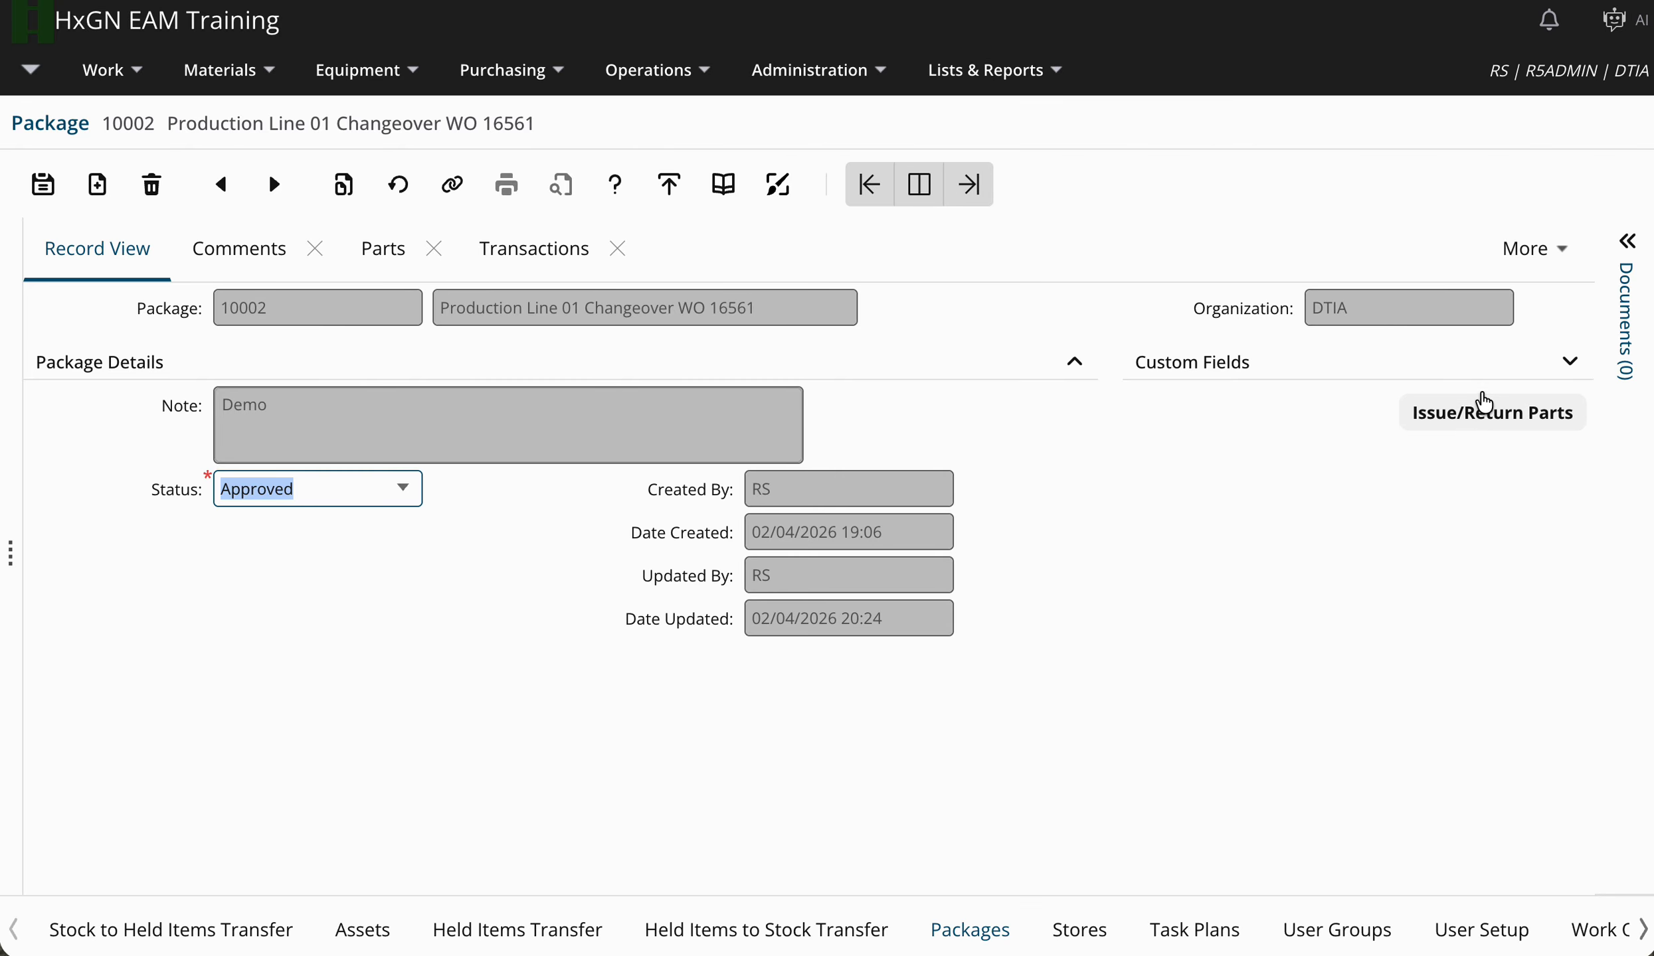
# Issue all eight package parts to the receiving employee through Issue/Return Parts.
pyautogui.rightClick(1050, 435)
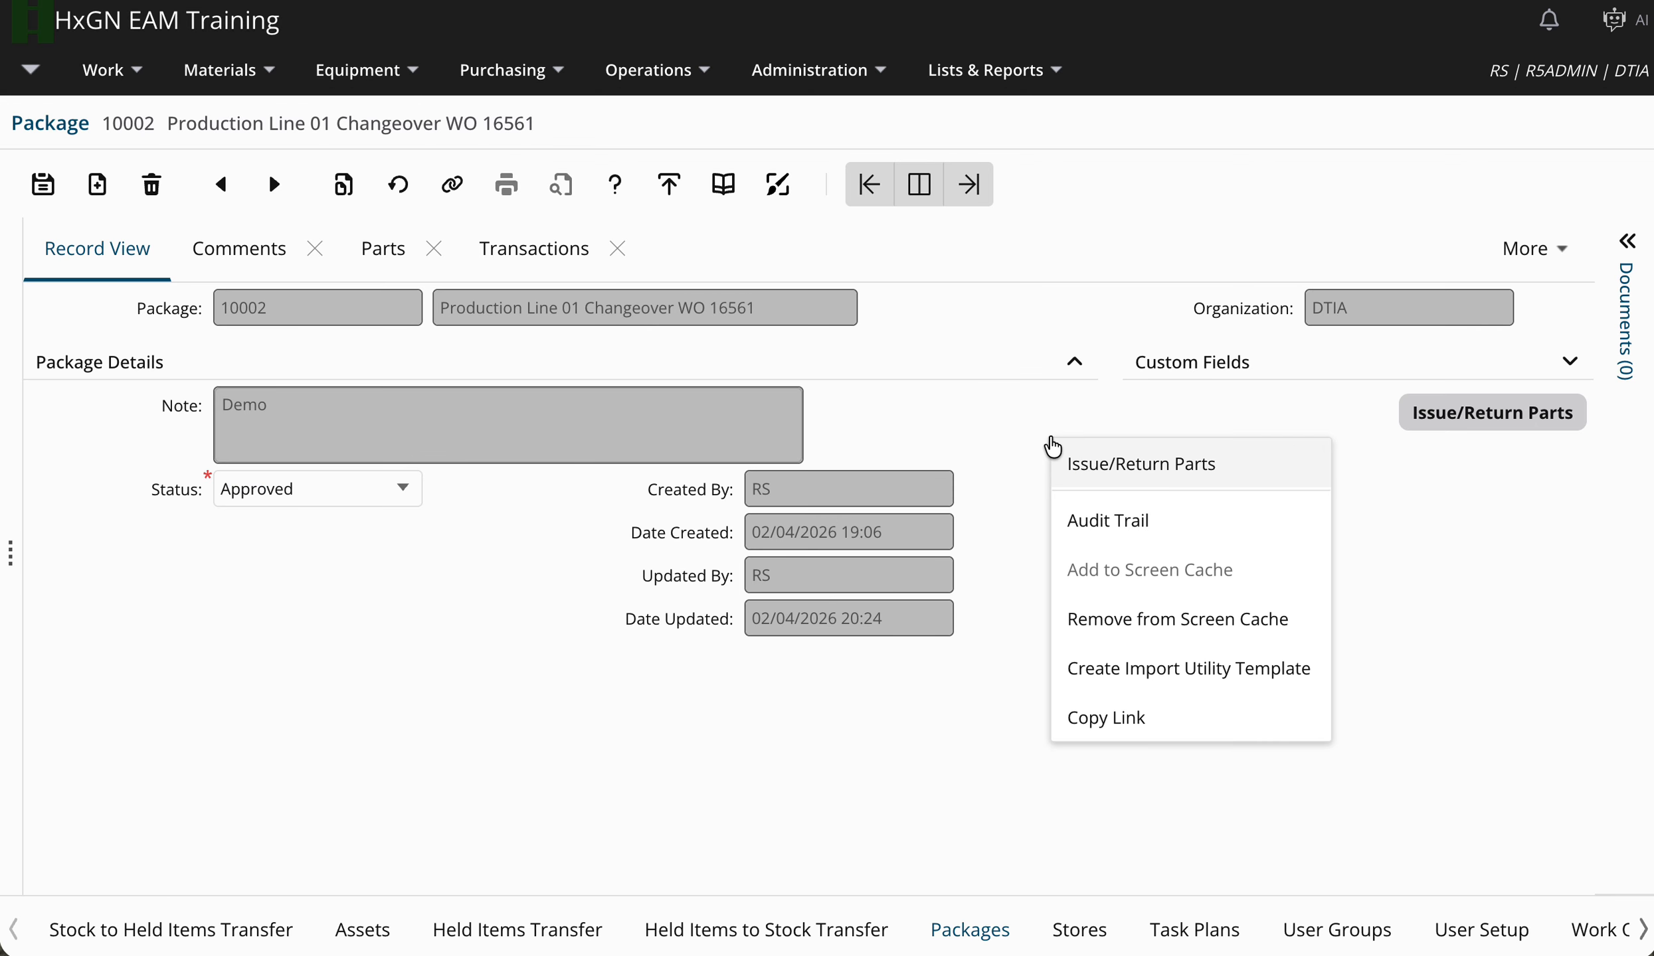
pyautogui.click(1250, 476)
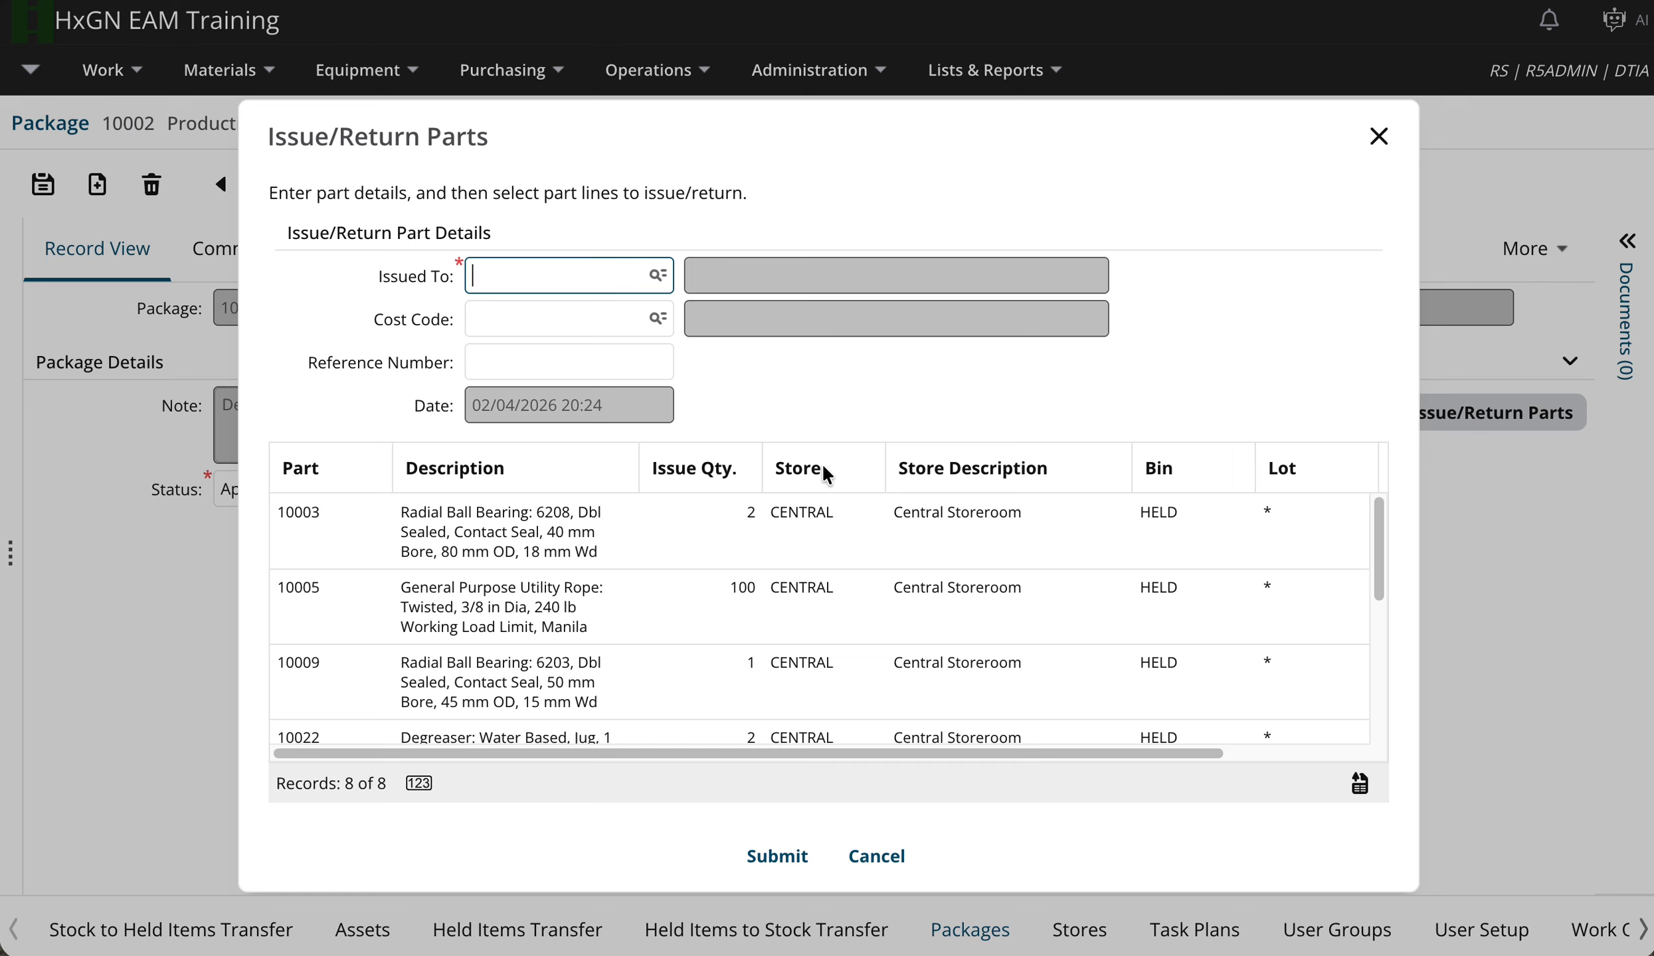
pyautogui.click(775, 863)
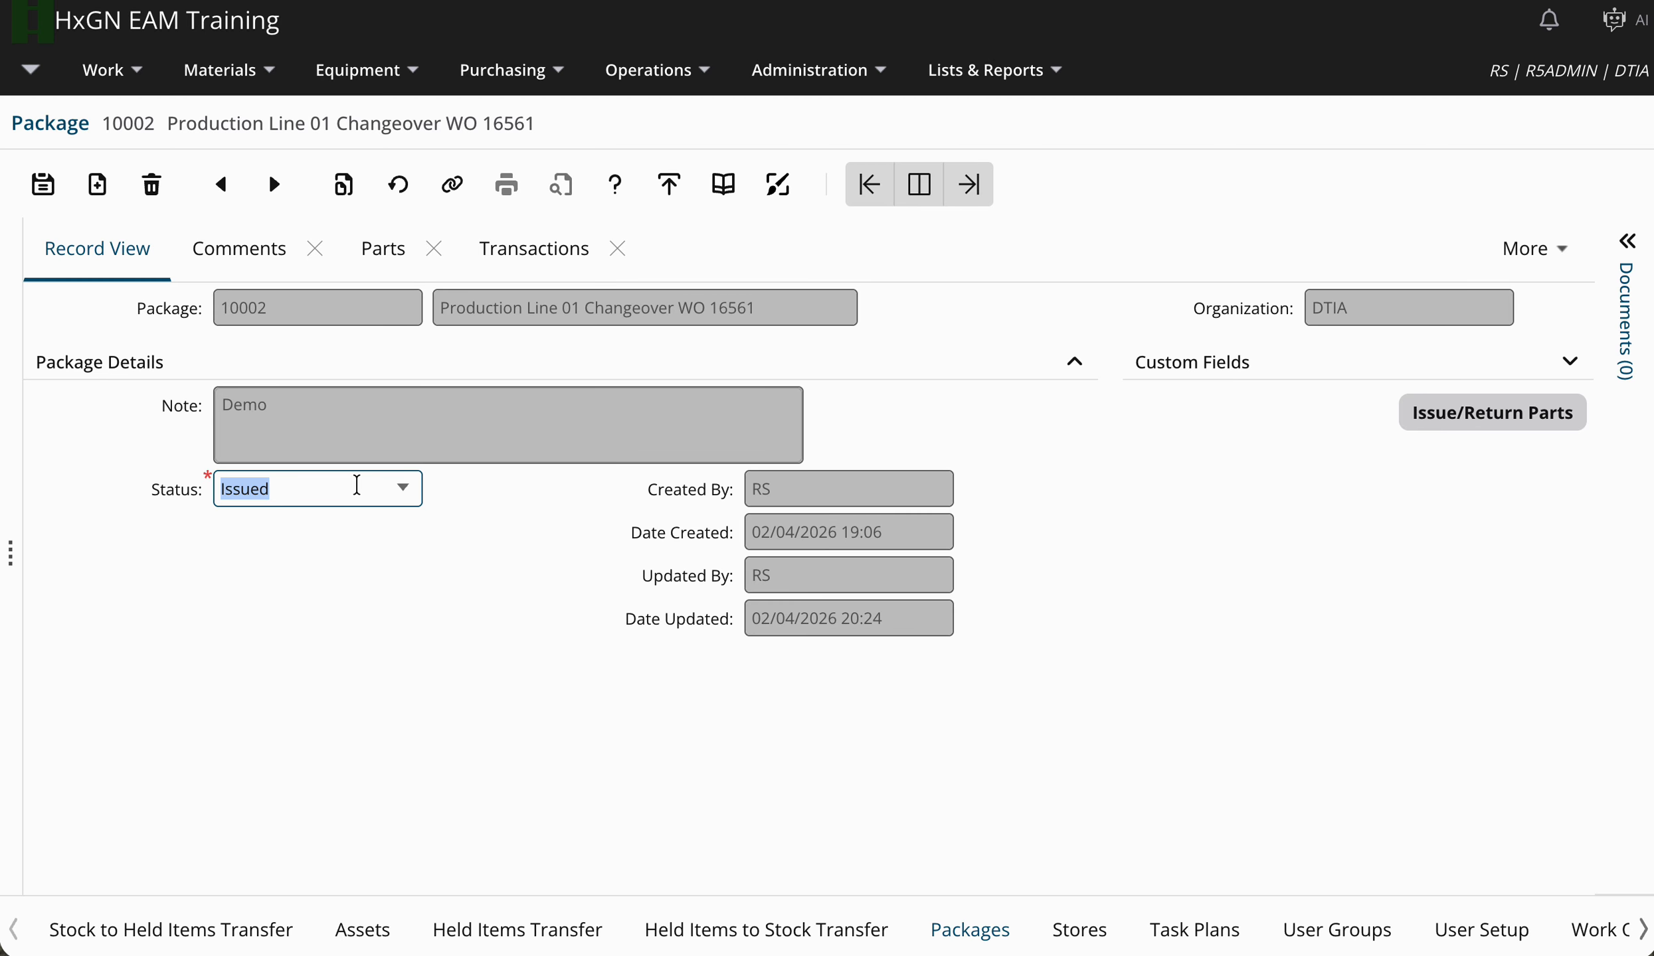
# Check return quantities for bearing 10003 and rope 10005, cancel without returning, then go to Held Items Transfer.
pyautogui.rightClick(443, 534)
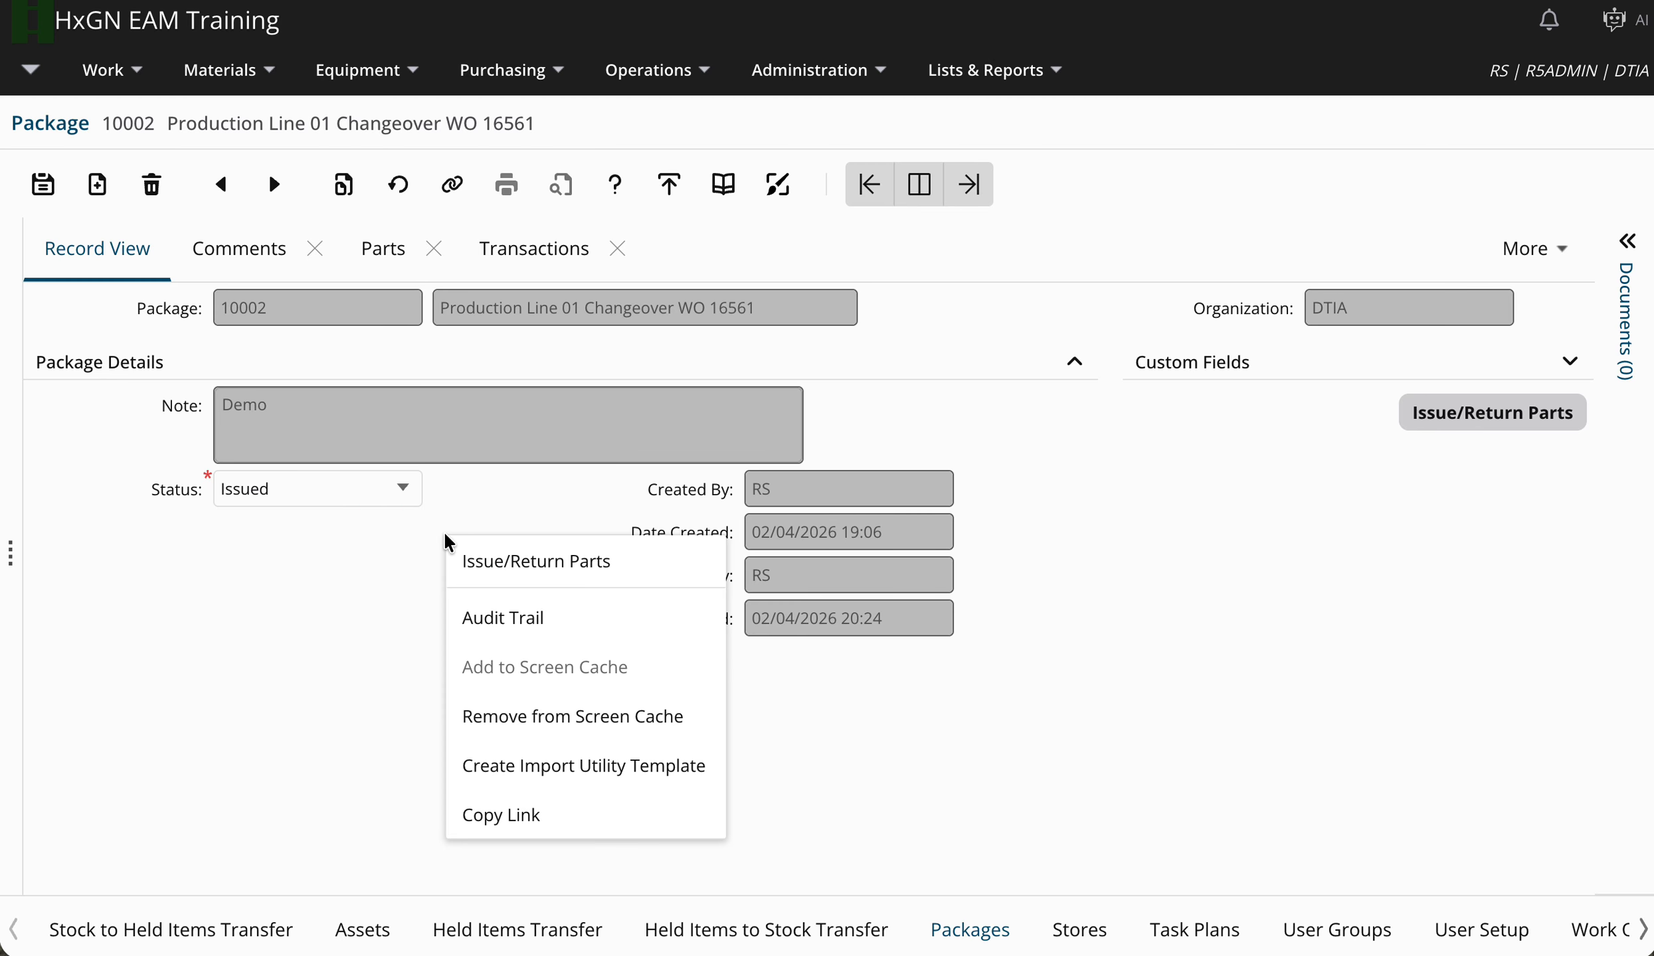
pyautogui.click(627, 569)
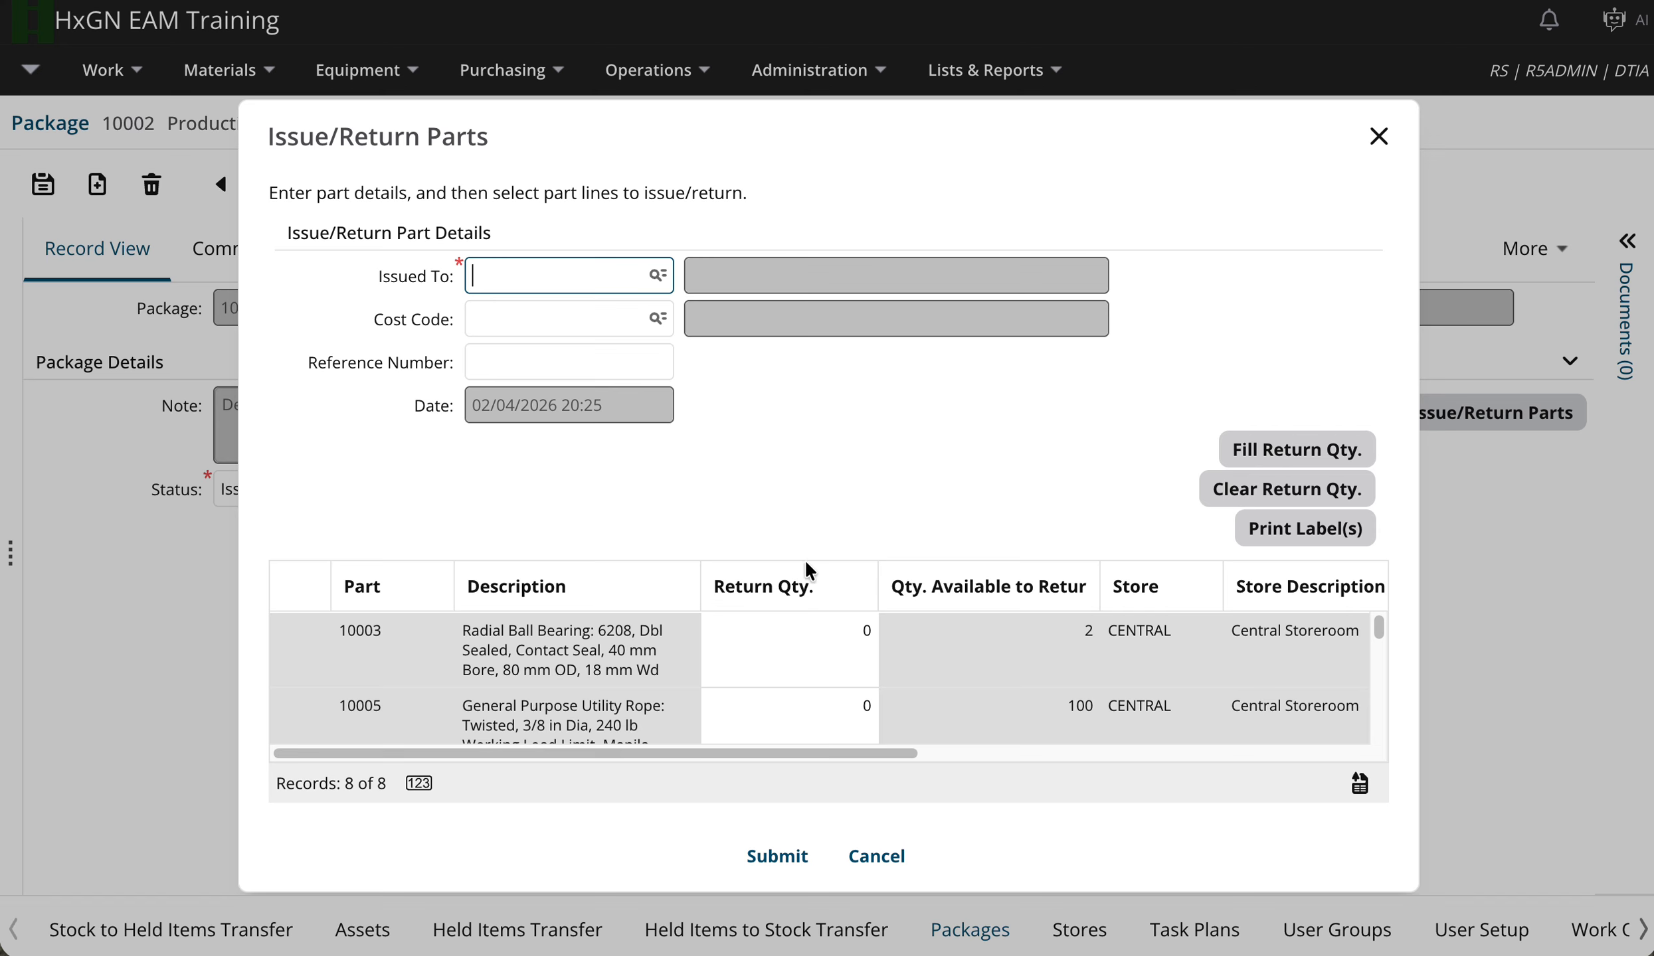
pyautogui.click(790, 644)
pyautogui.scroll(-2, 790, 648)
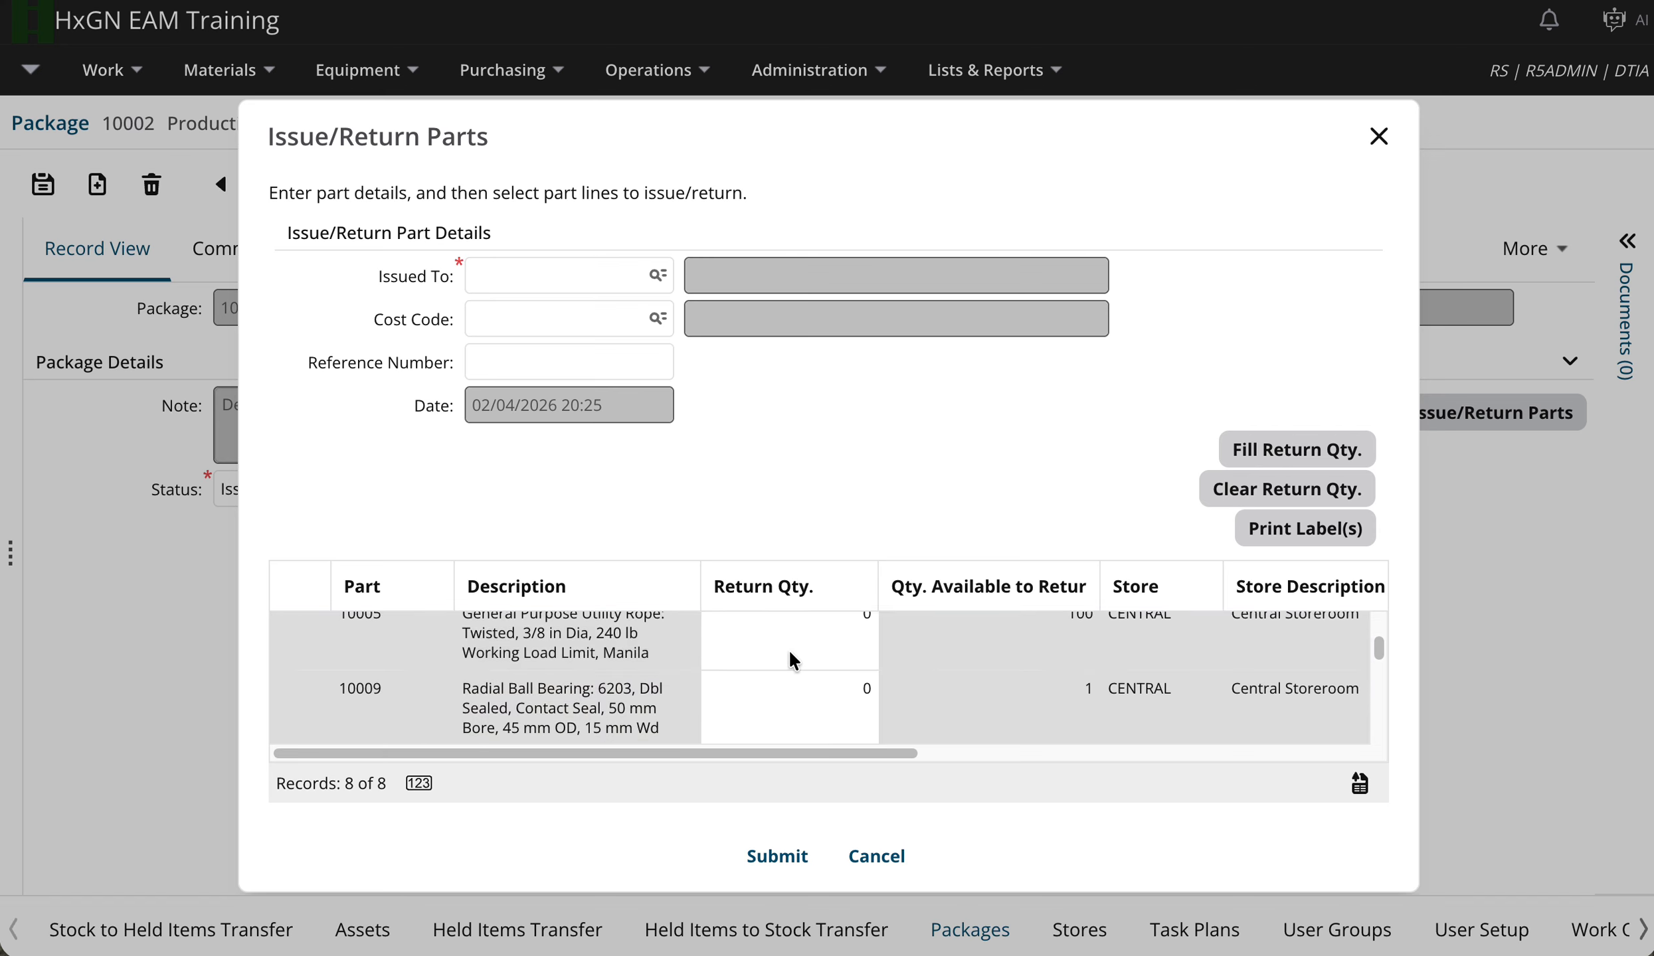
pyautogui.click(789, 652)
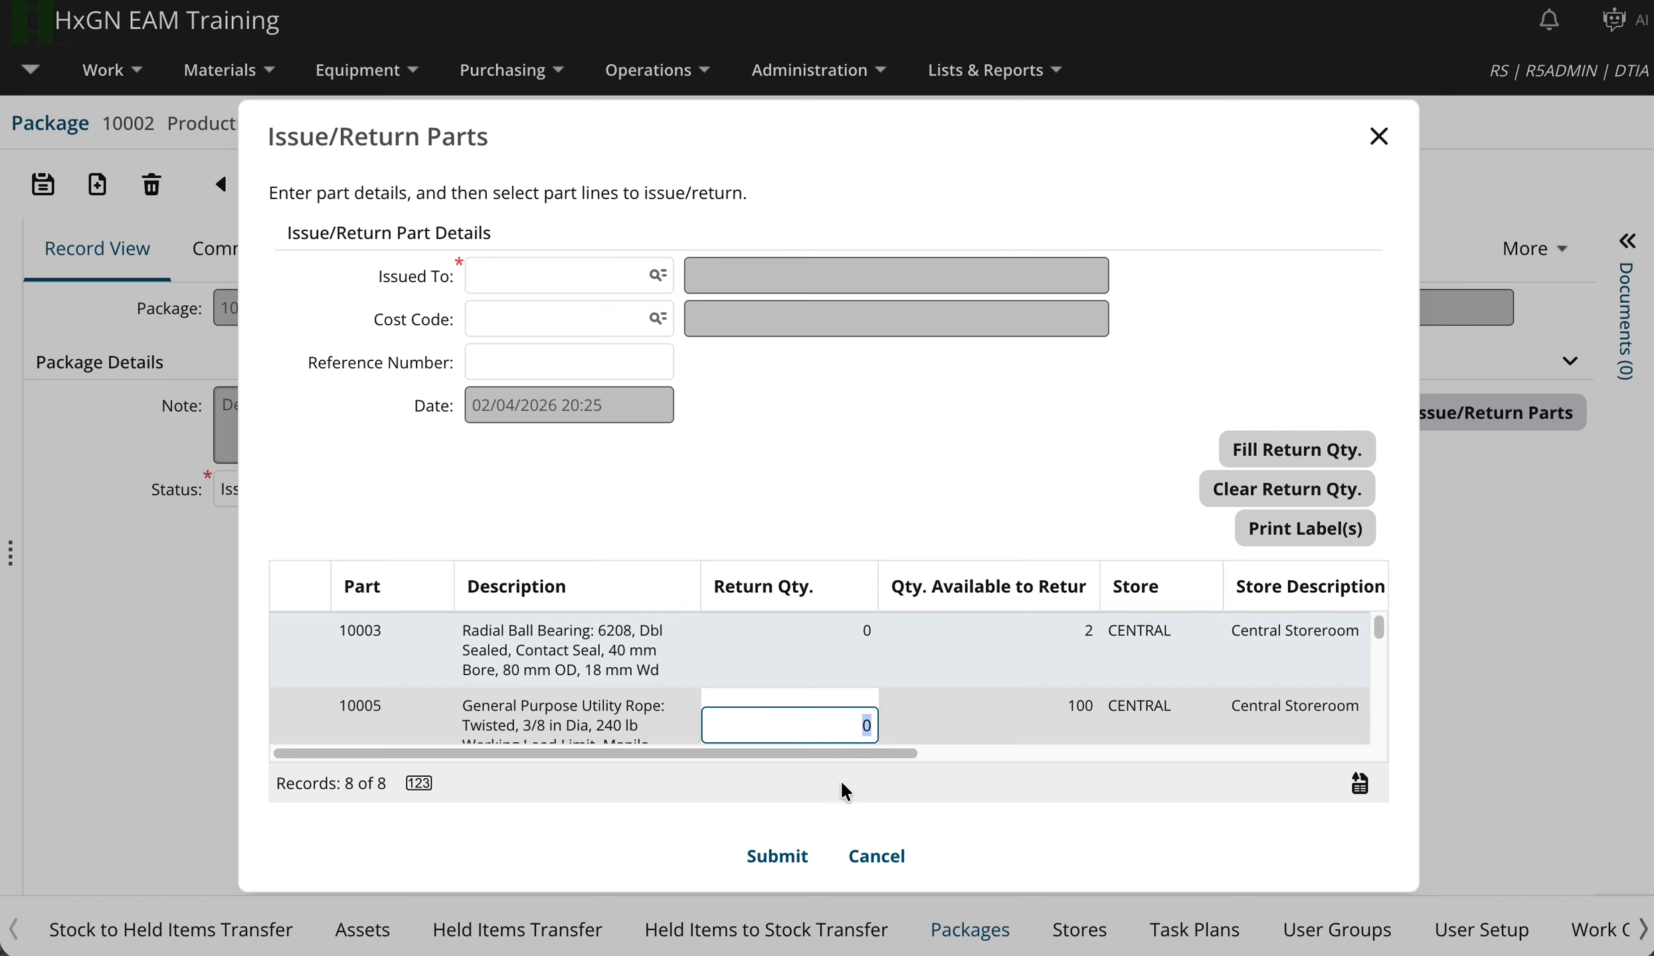
pyautogui.click(877, 857)
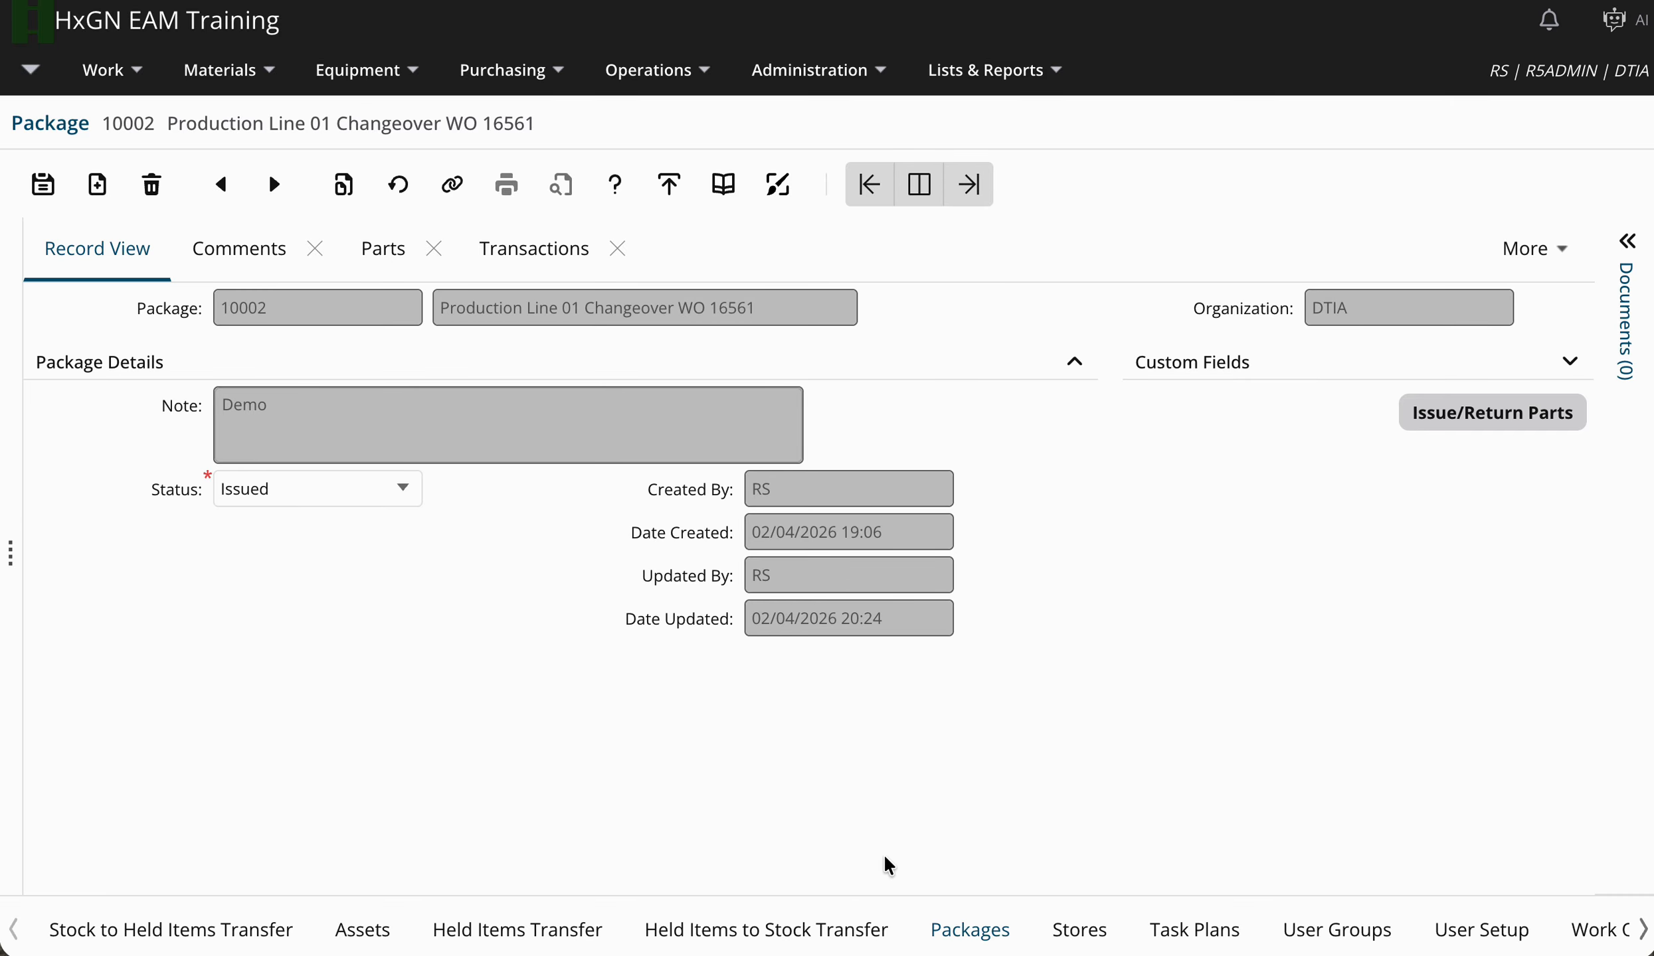
pyautogui.click(535, 943)
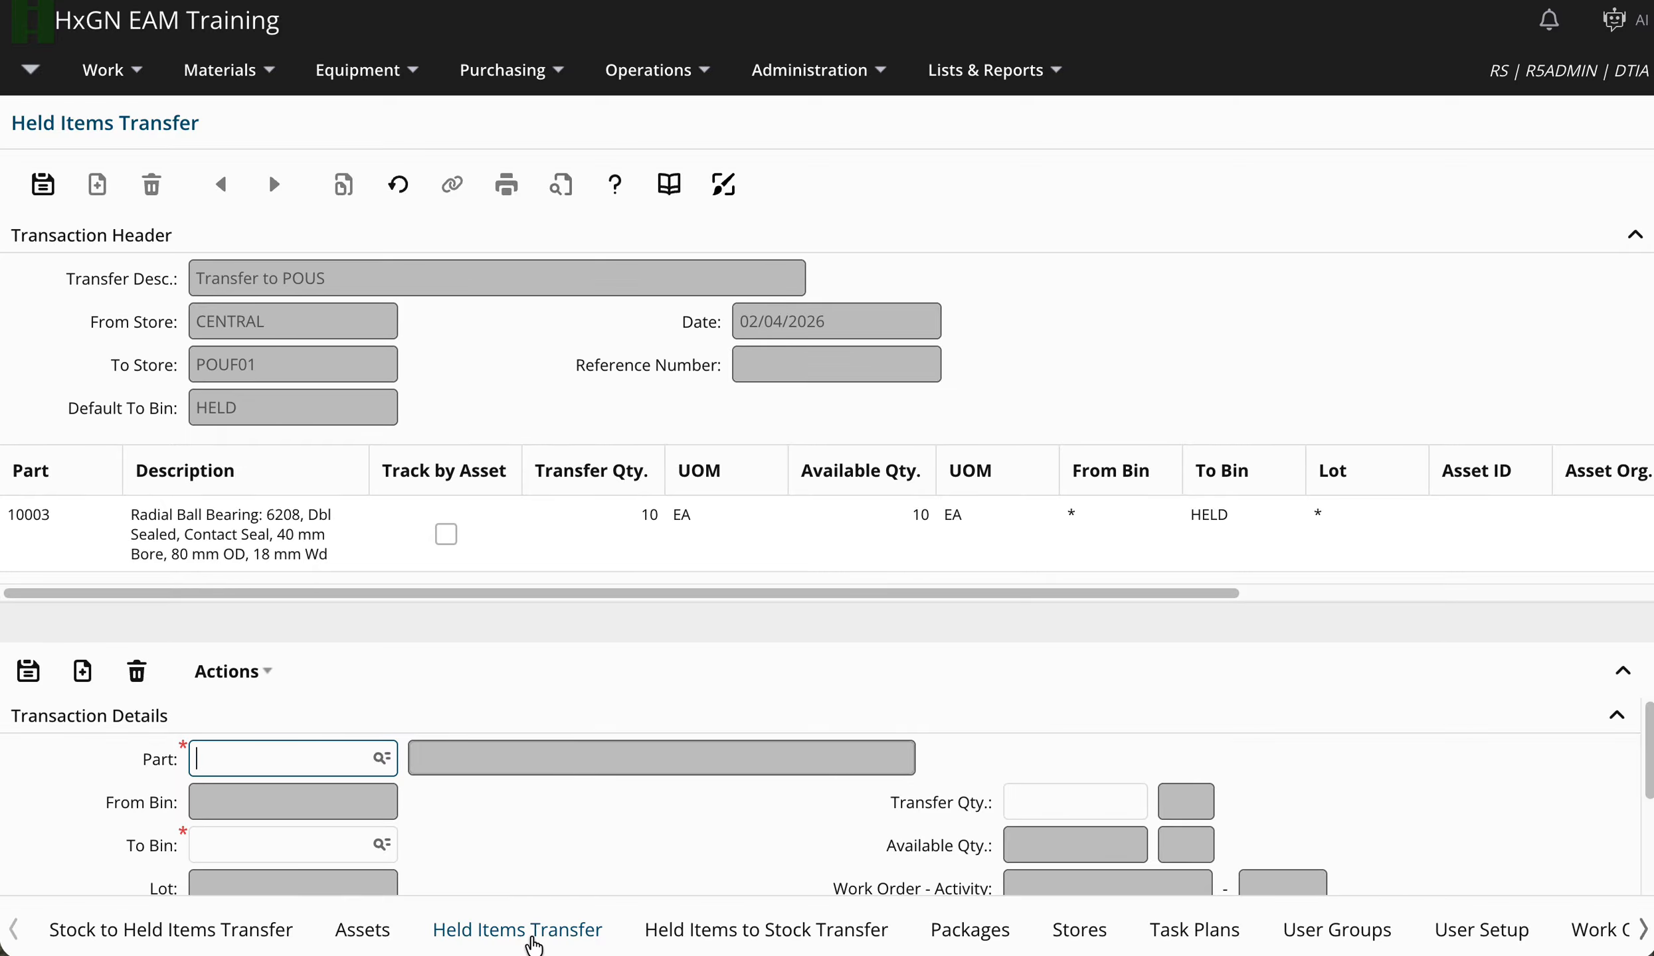
# Process the transfer of 10 units of part 10003 from CENTRAL to POUF01's HELD bin.
pyautogui.doubleClick(348, 321)
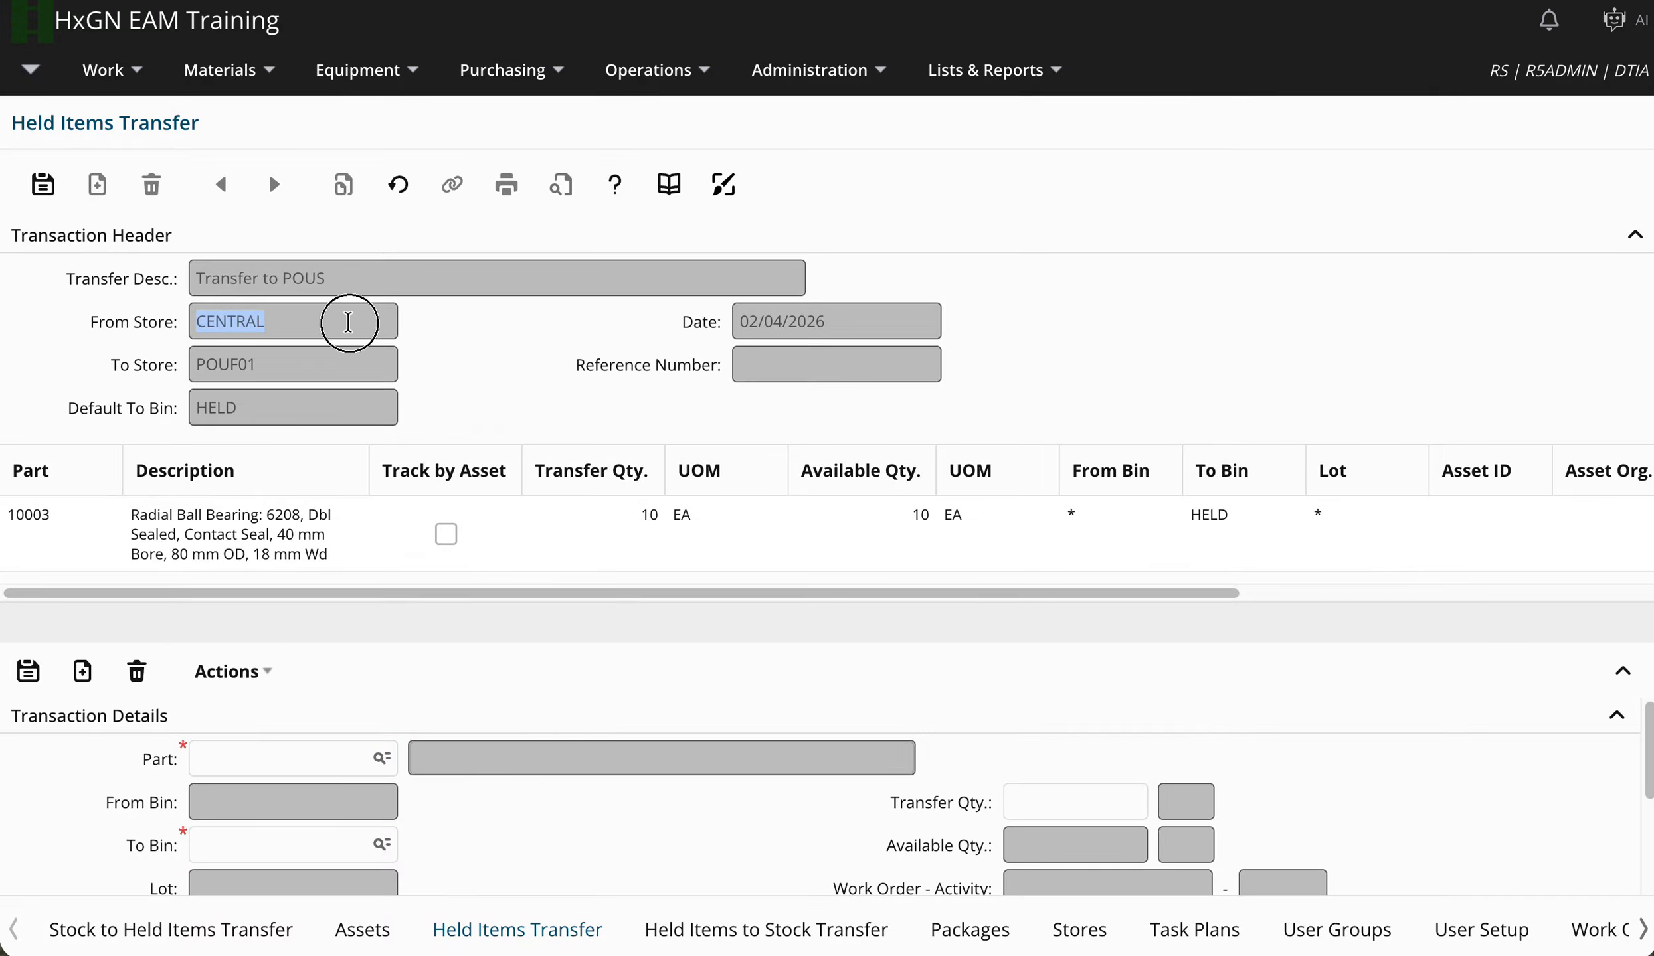
pyautogui.doubleClick(340, 363)
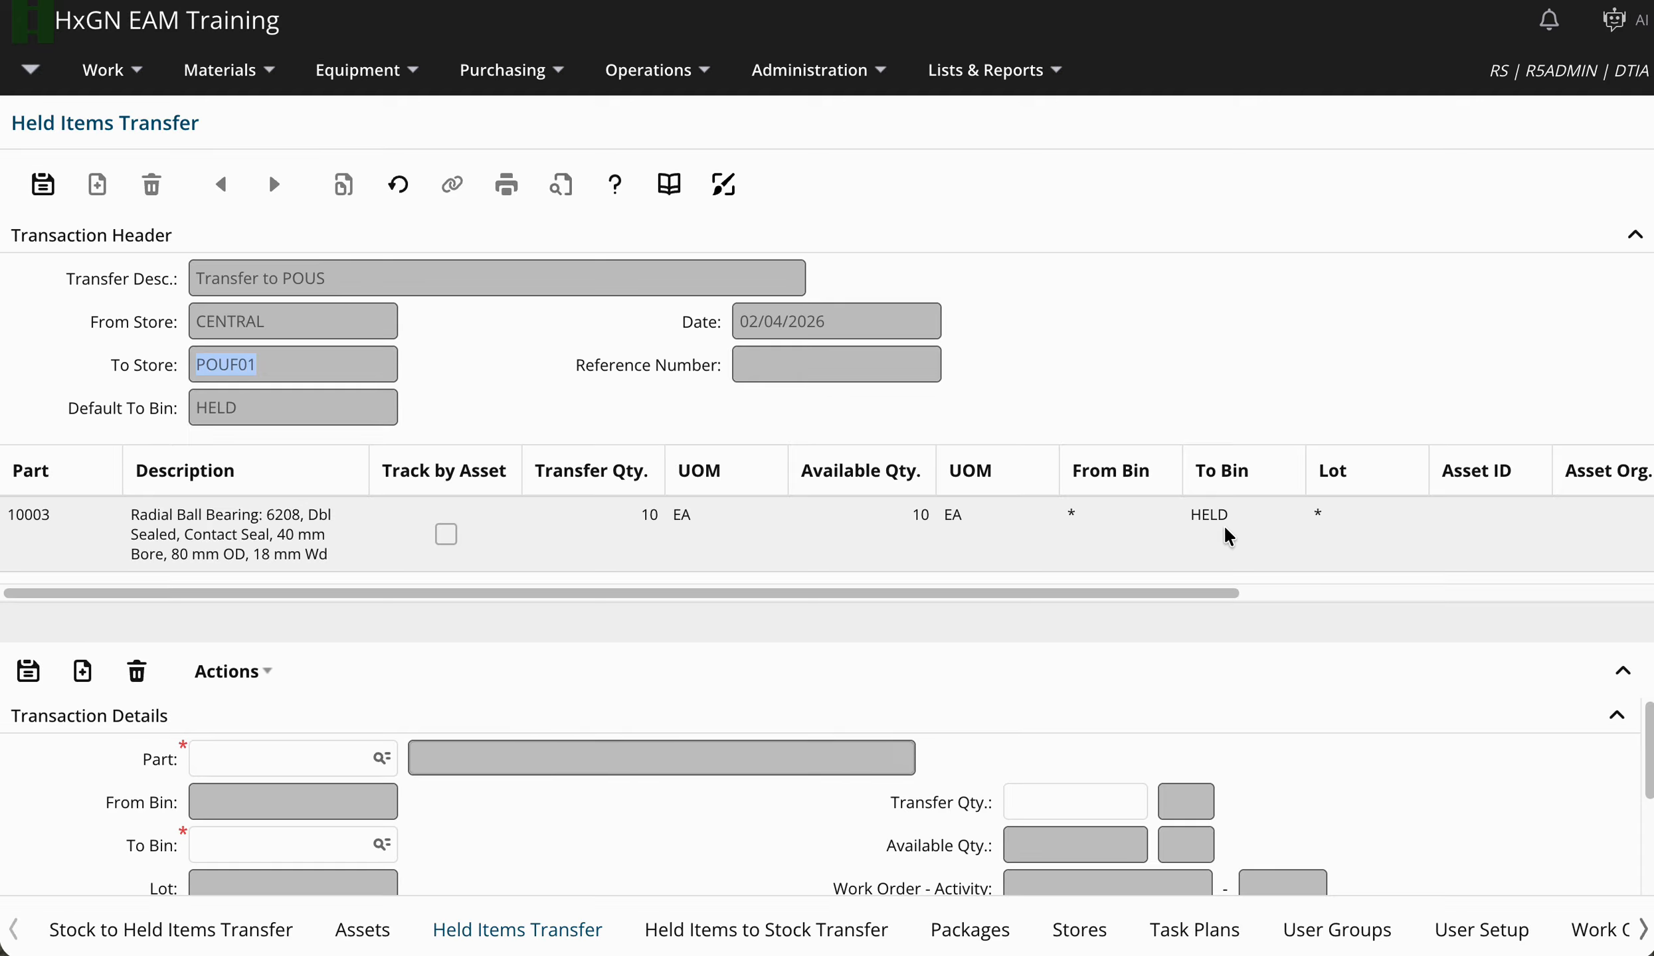
pyautogui.hotkey('ctrl', 's')
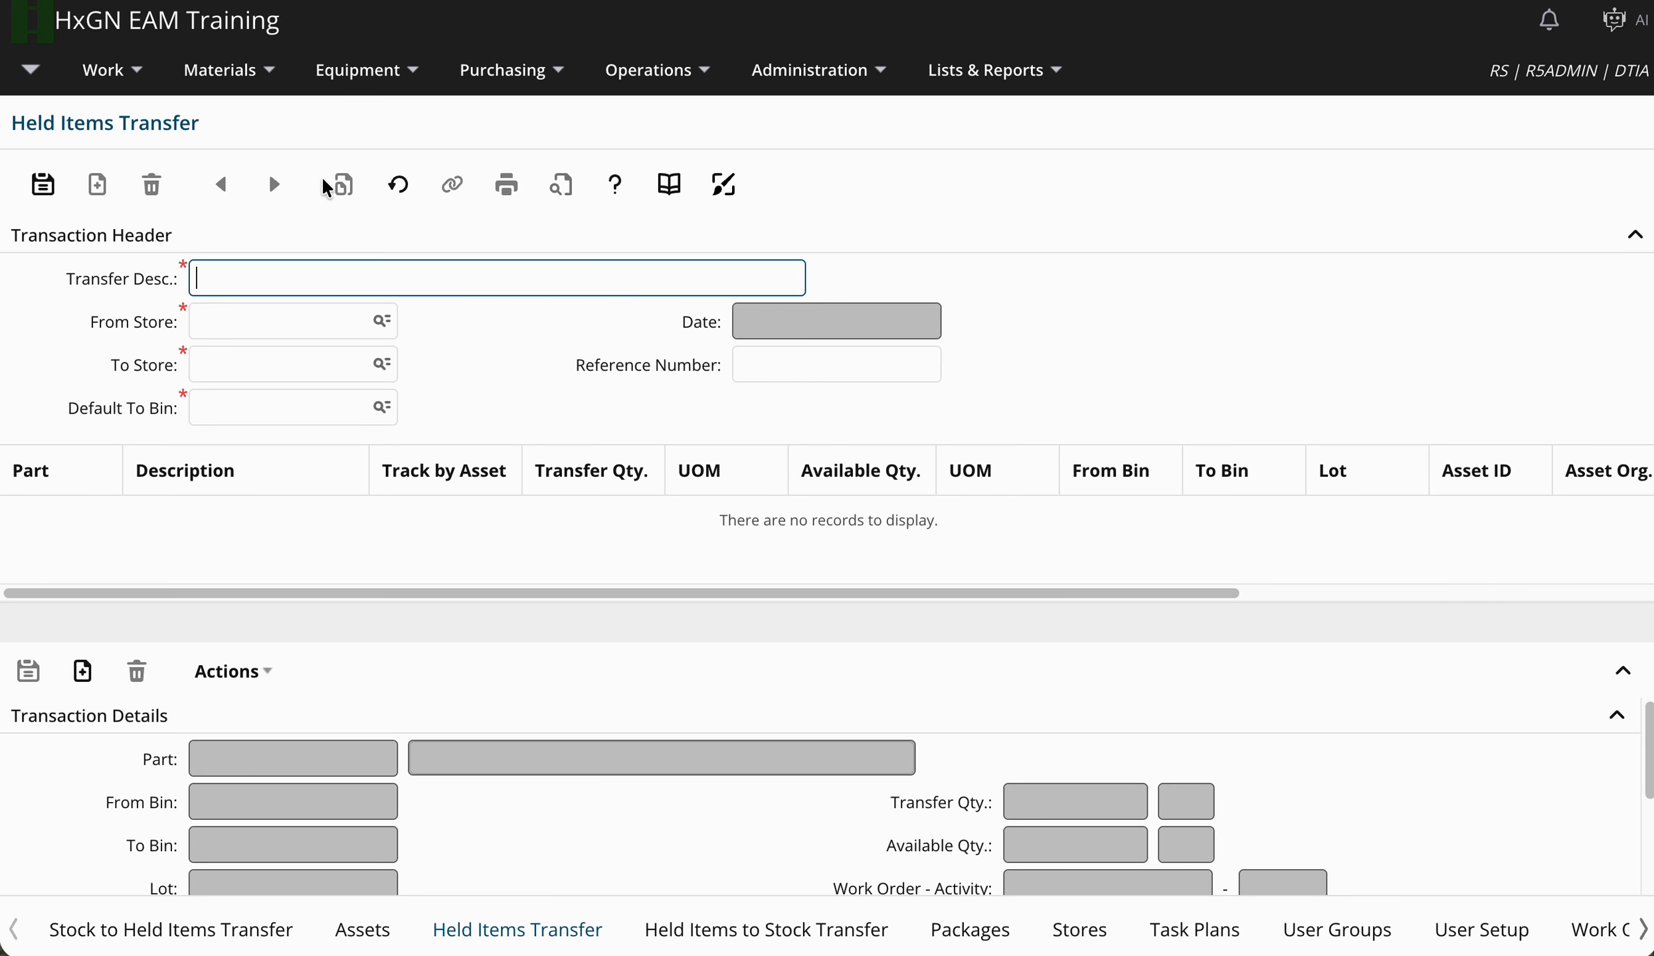
# Review CENTRAL's stock of bearing 10006 in Held Items Management, then open Held Items to Stock Transfer.
pyautogui.click(273, 72)
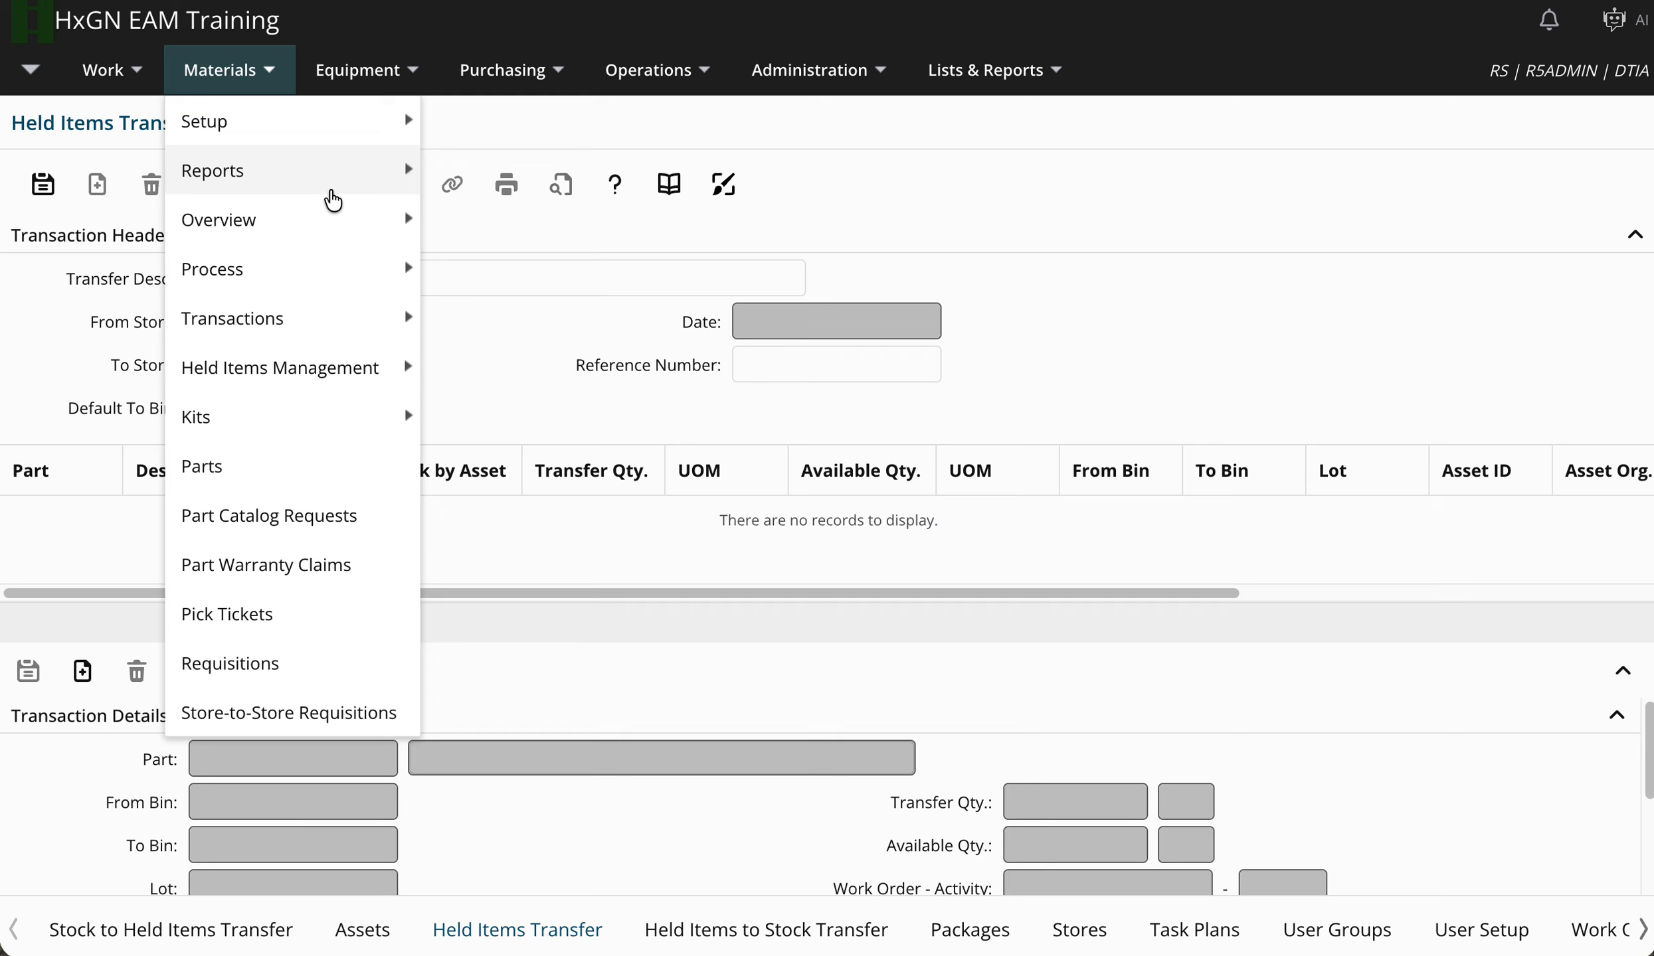
pyautogui.moveTo(392, 369)
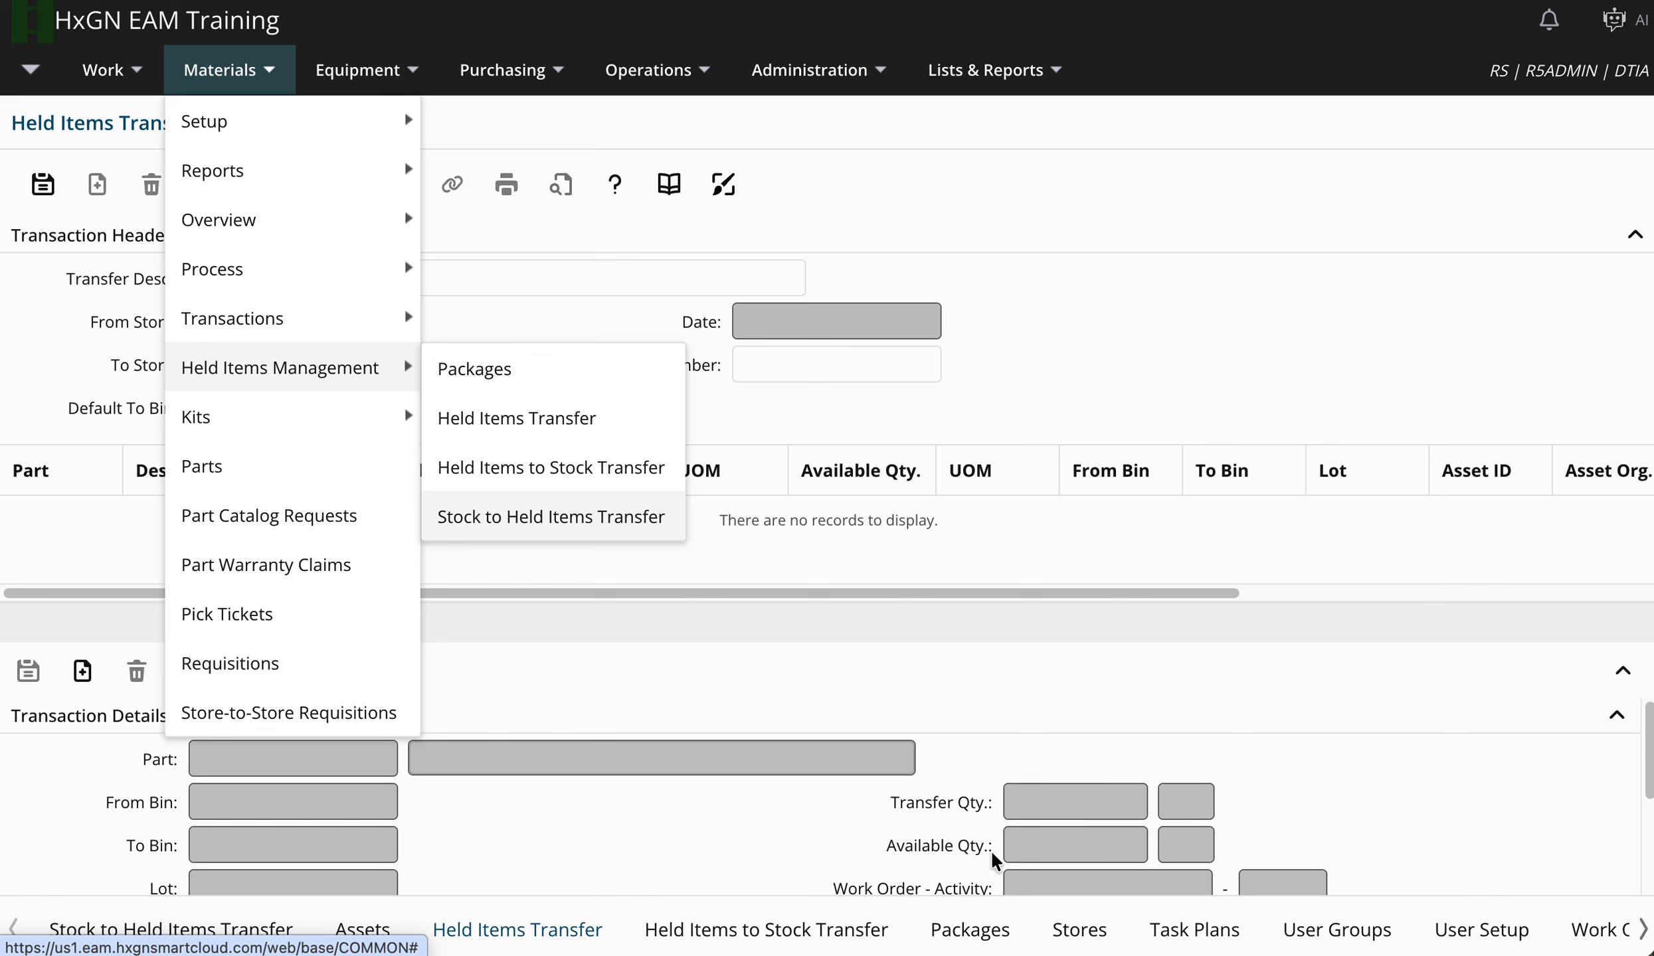
pyautogui.click(1063, 938)
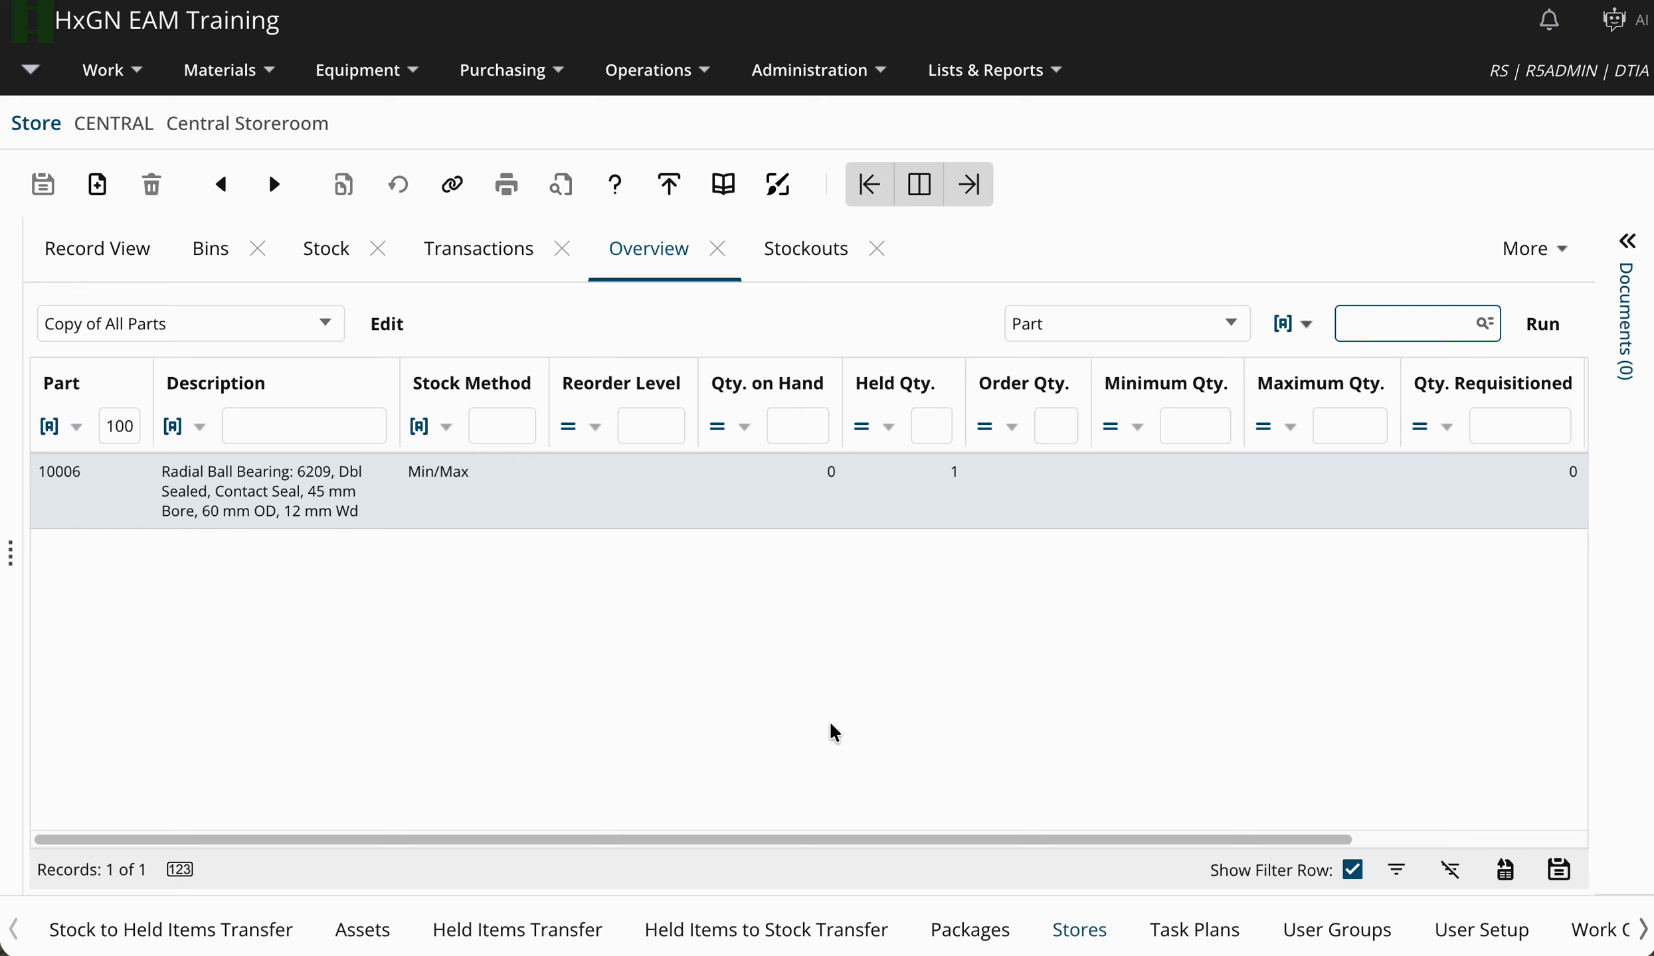
pyautogui.click(749, 945)
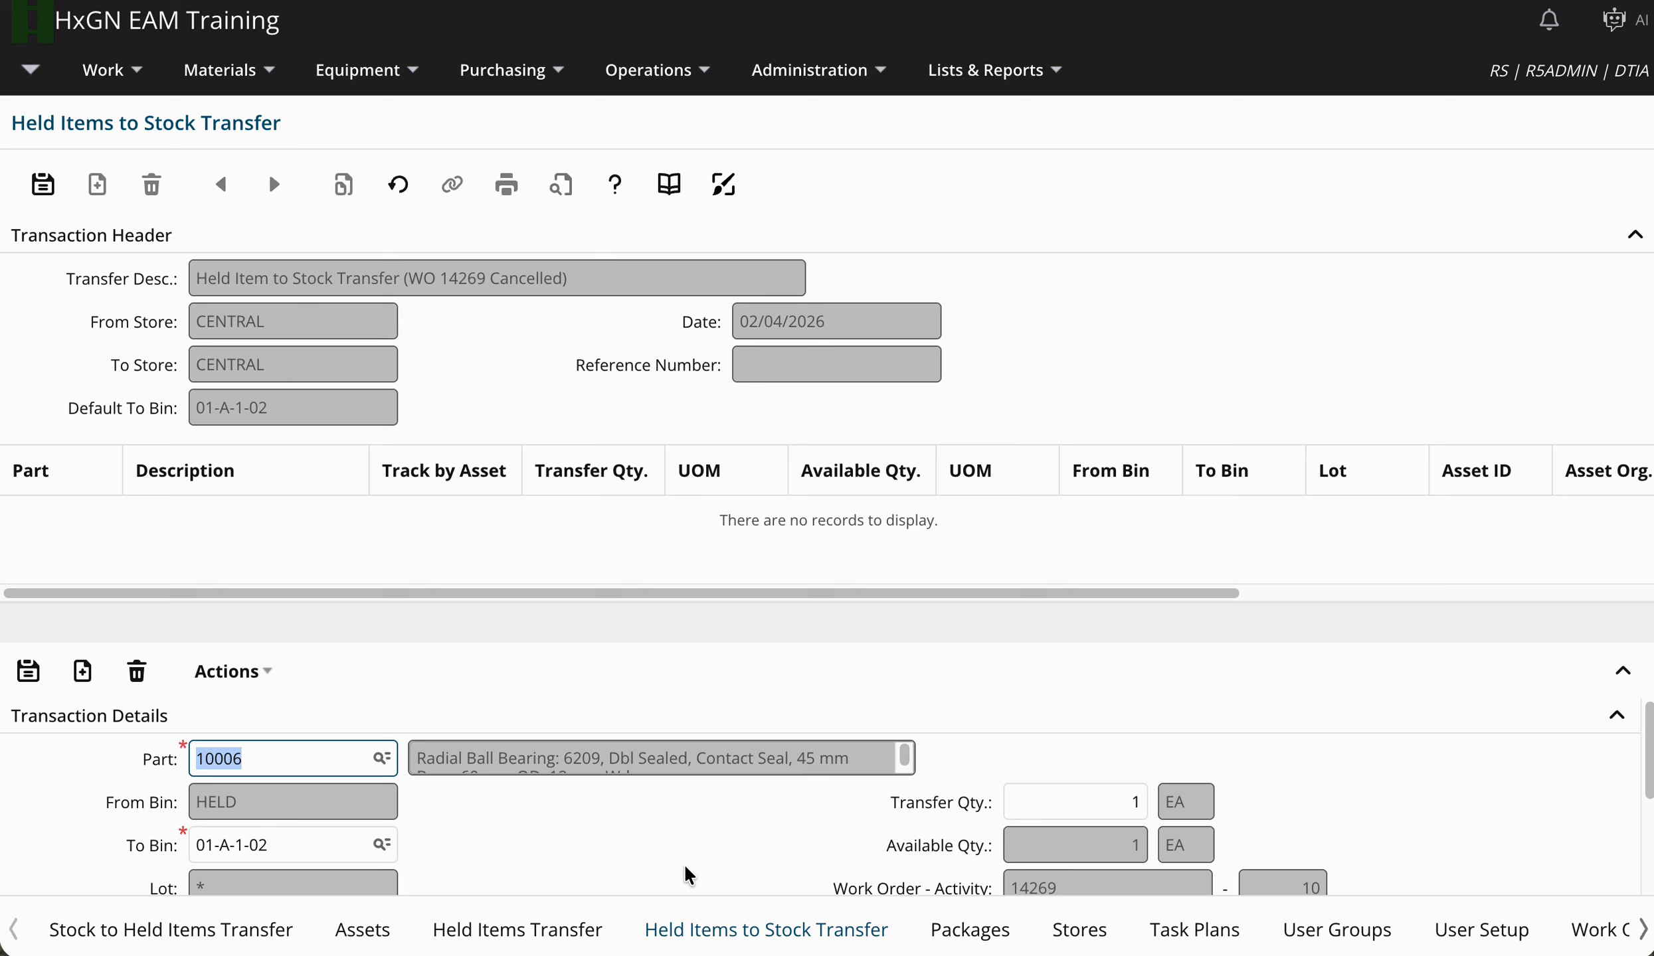
# Transfer 1 held bearing 10006 to bin 01-A-1-02 and save, returning to the CENTRAL overview.
pyautogui.click(352, 846)
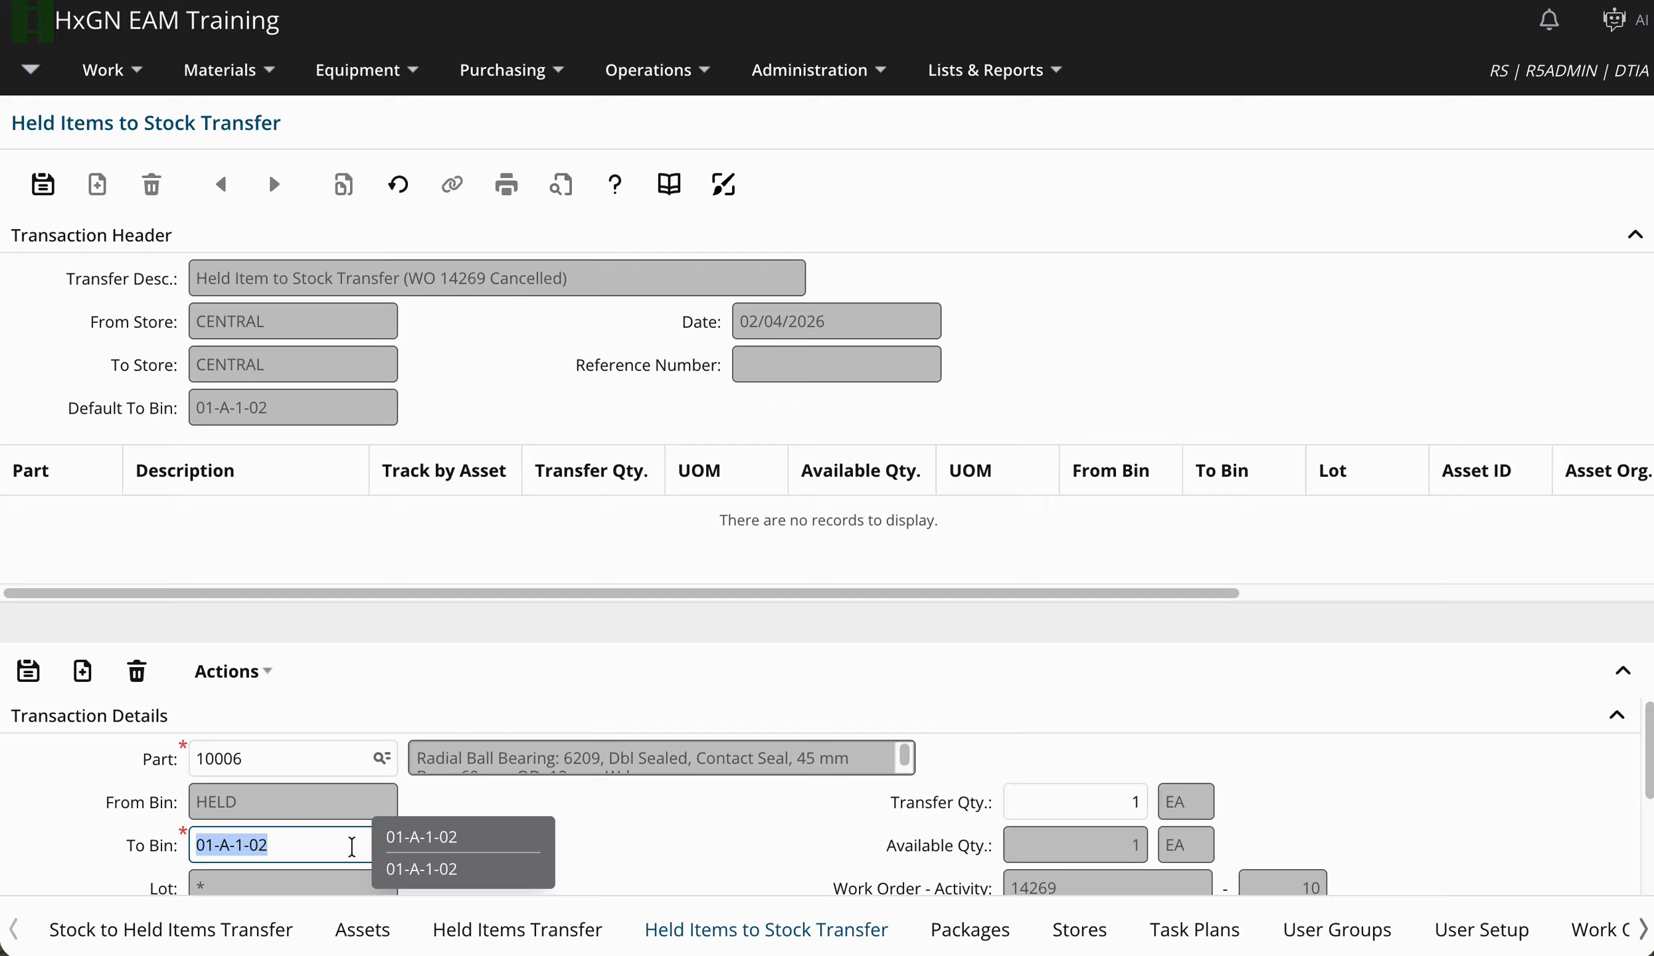
pyautogui.click(1030, 791)
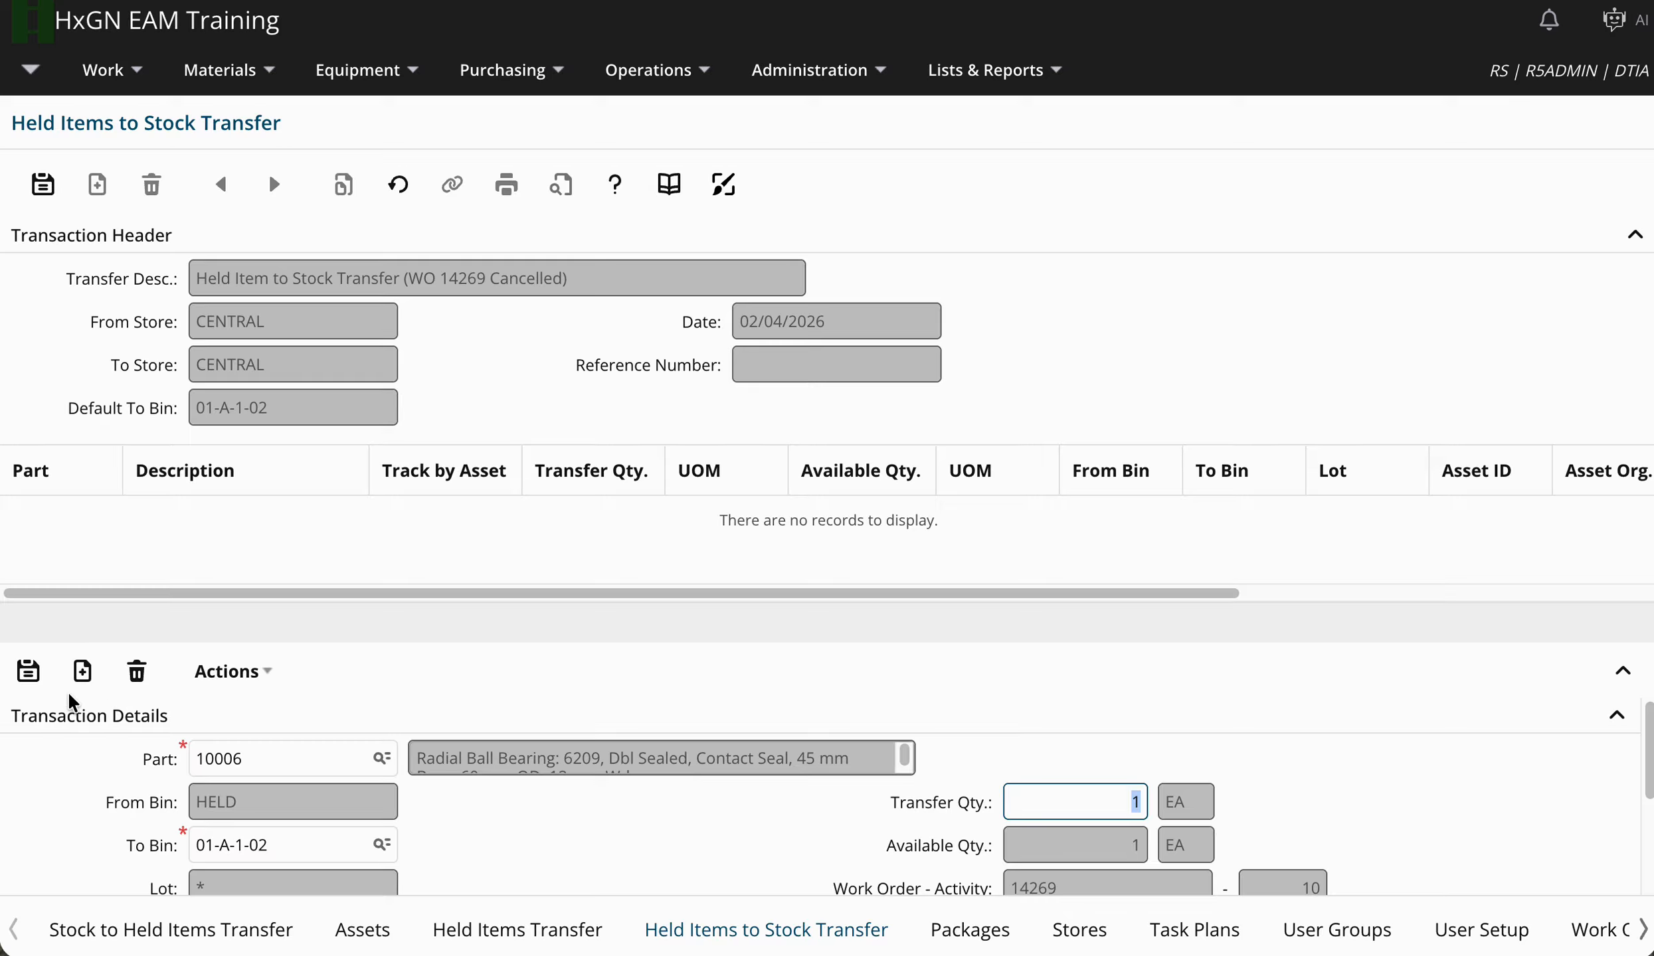
pyautogui.click(28, 674)
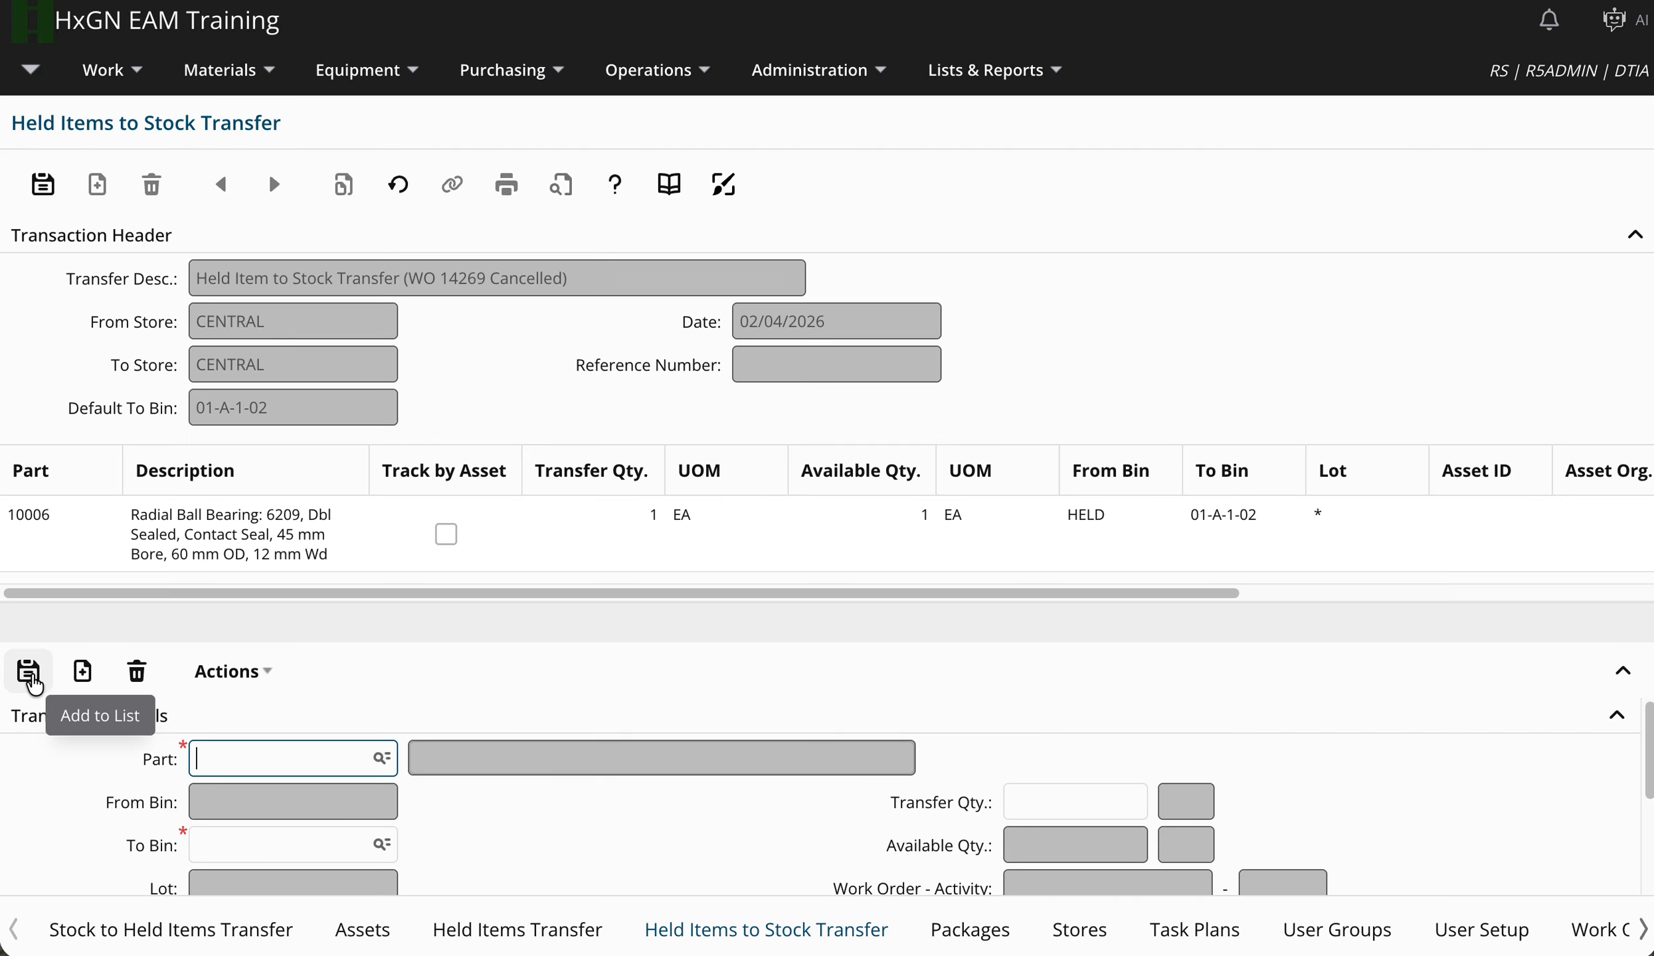
pyautogui.click(42, 185)
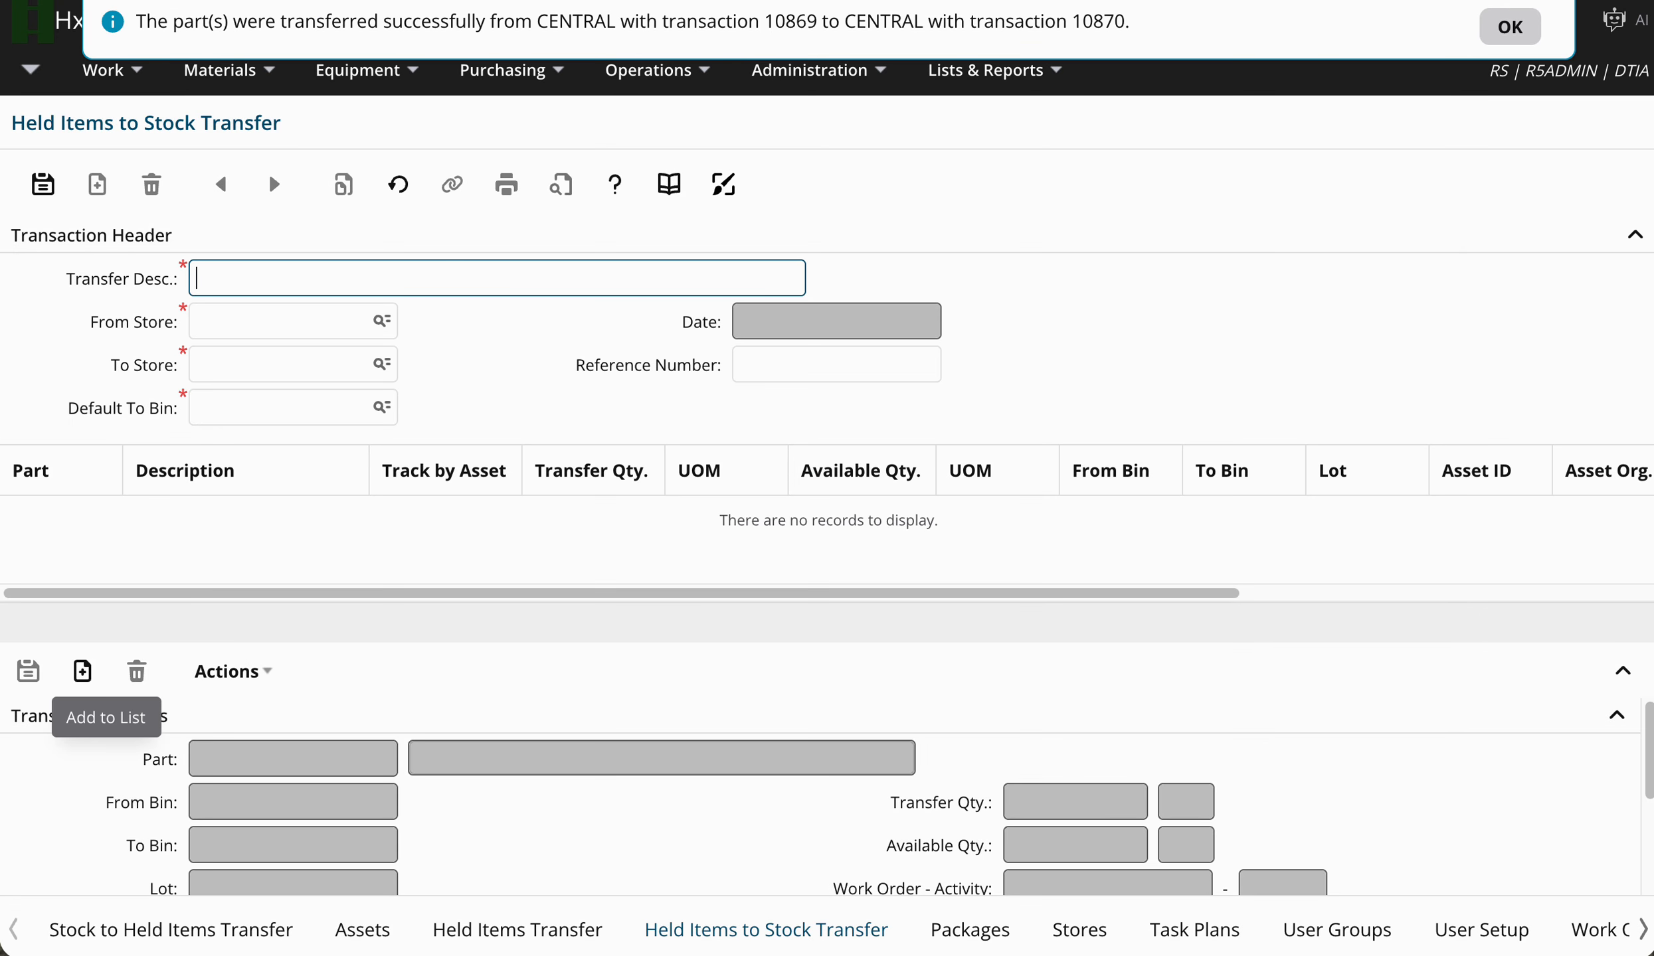
pyautogui.click(1088, 929)
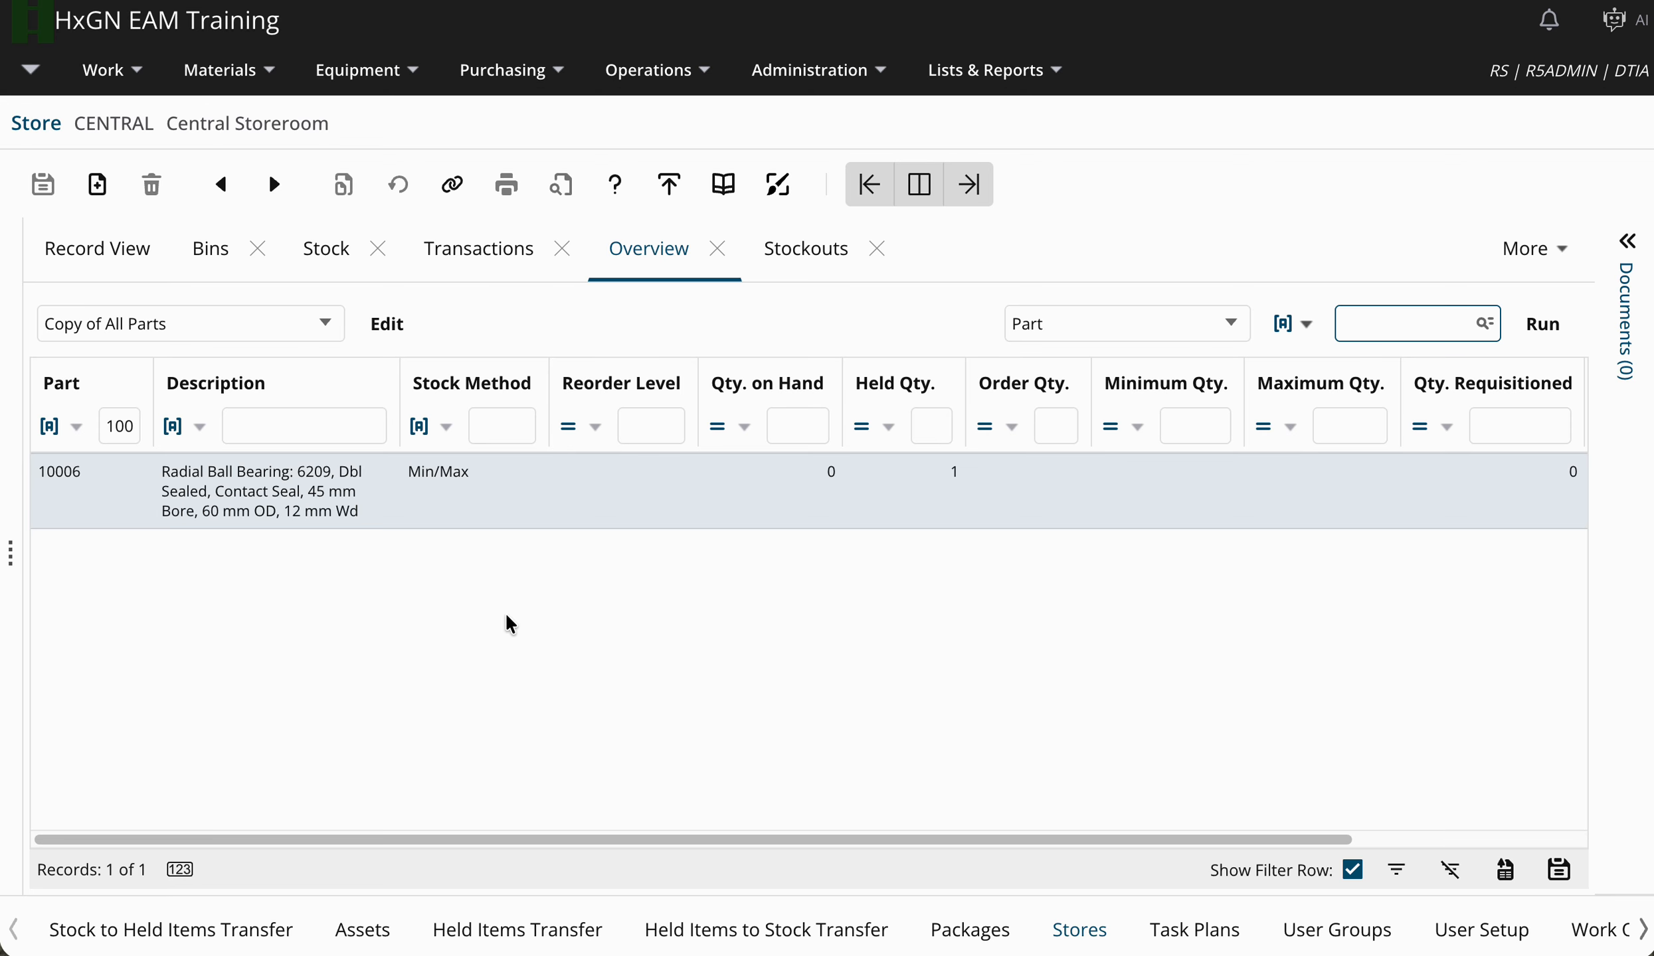
# Rerun the CENTRAL parts grid to refresh bearing 10006's on-hand and held quantities.
pyautogui.click(1544, 325)
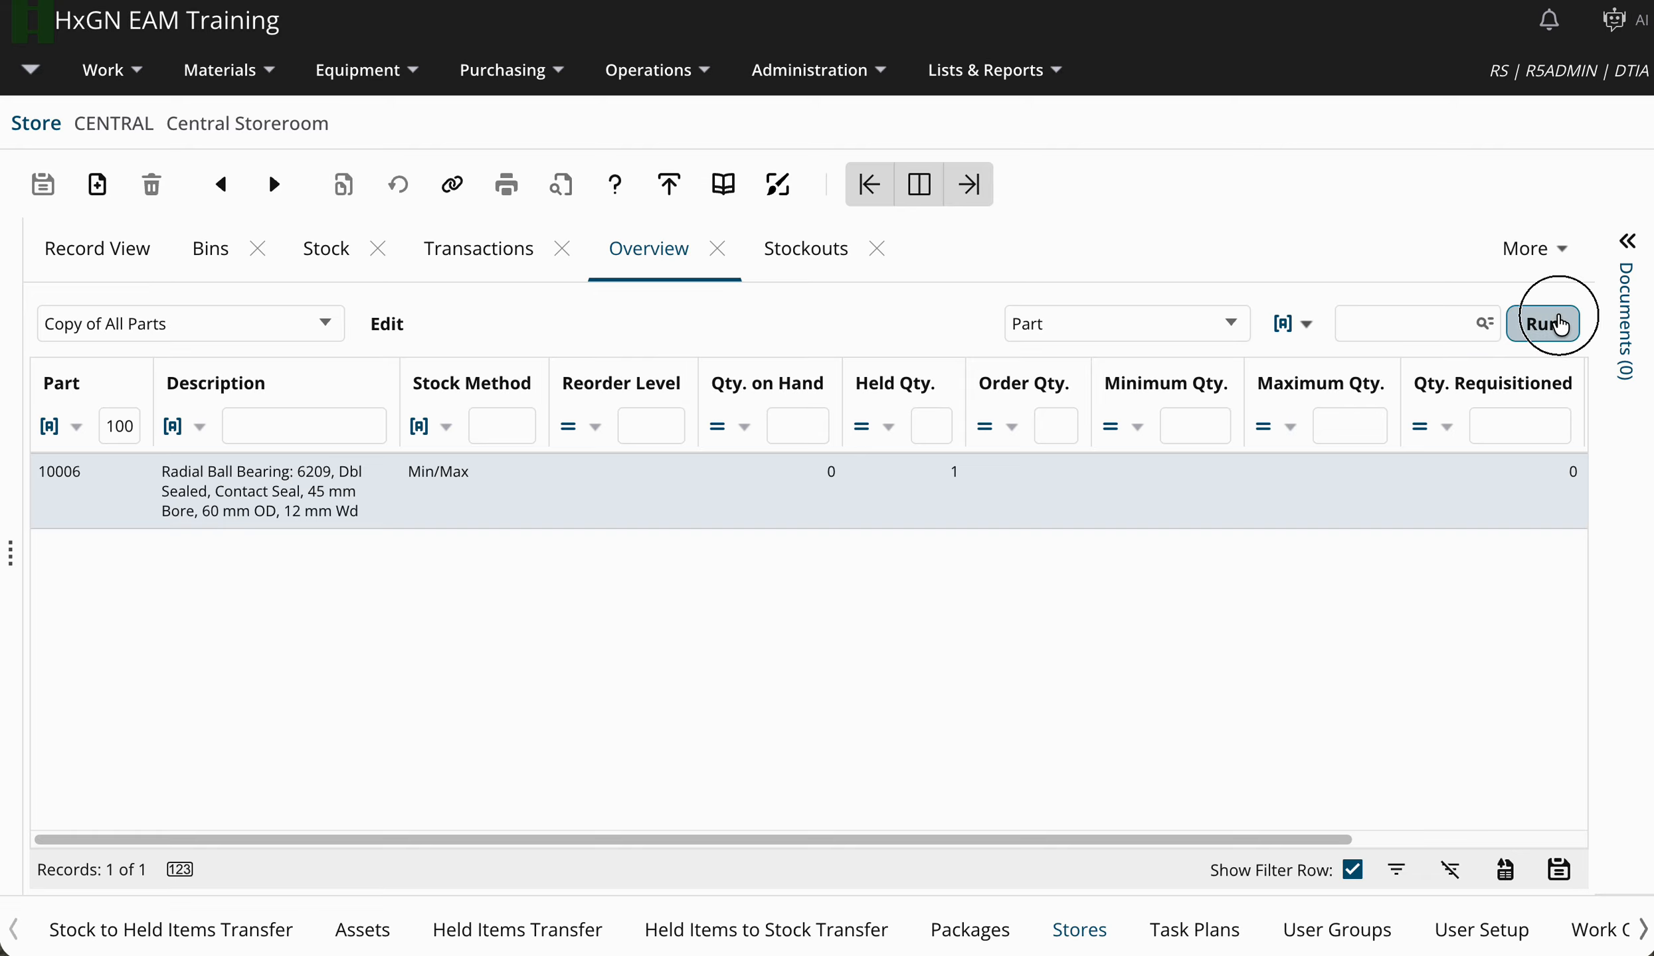